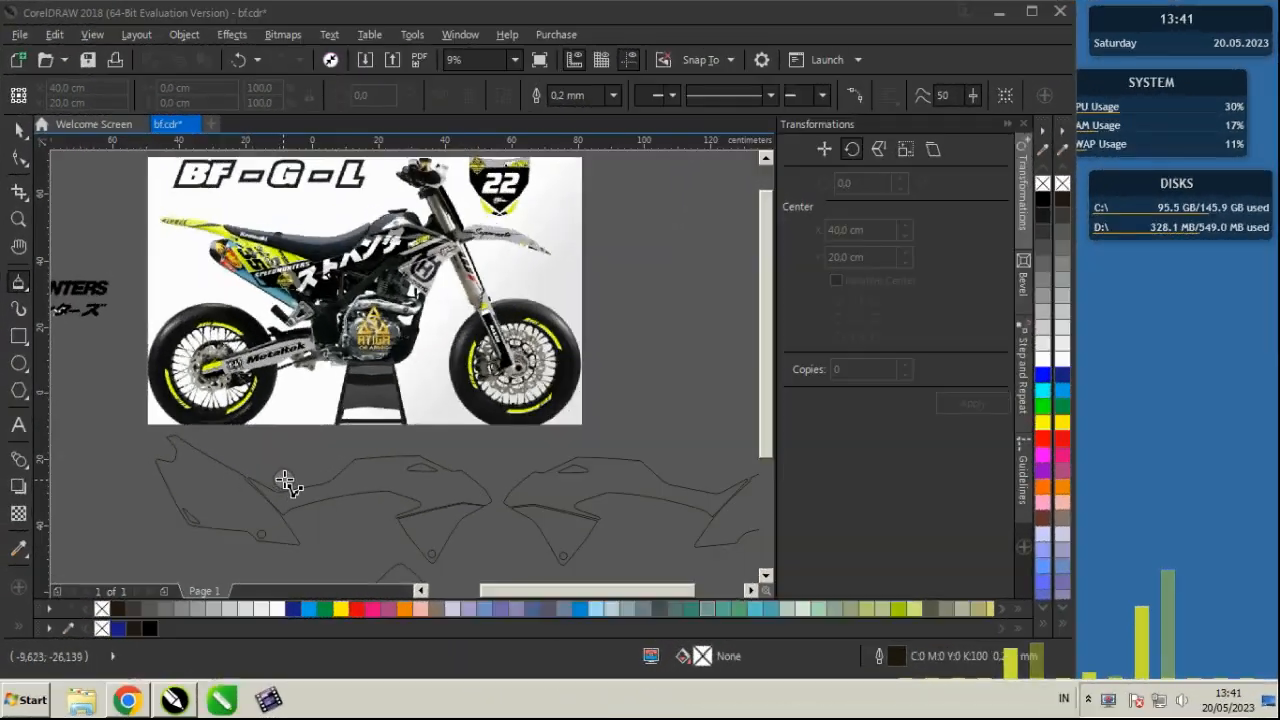
# Step: Draw a closed straight-sided polygon about 63 × 36 cm over the upper rear part of the first fairing outline with the Pen tool
pyautogui.moveTo(304, 477); pyautogui.dragTo(118, 540)
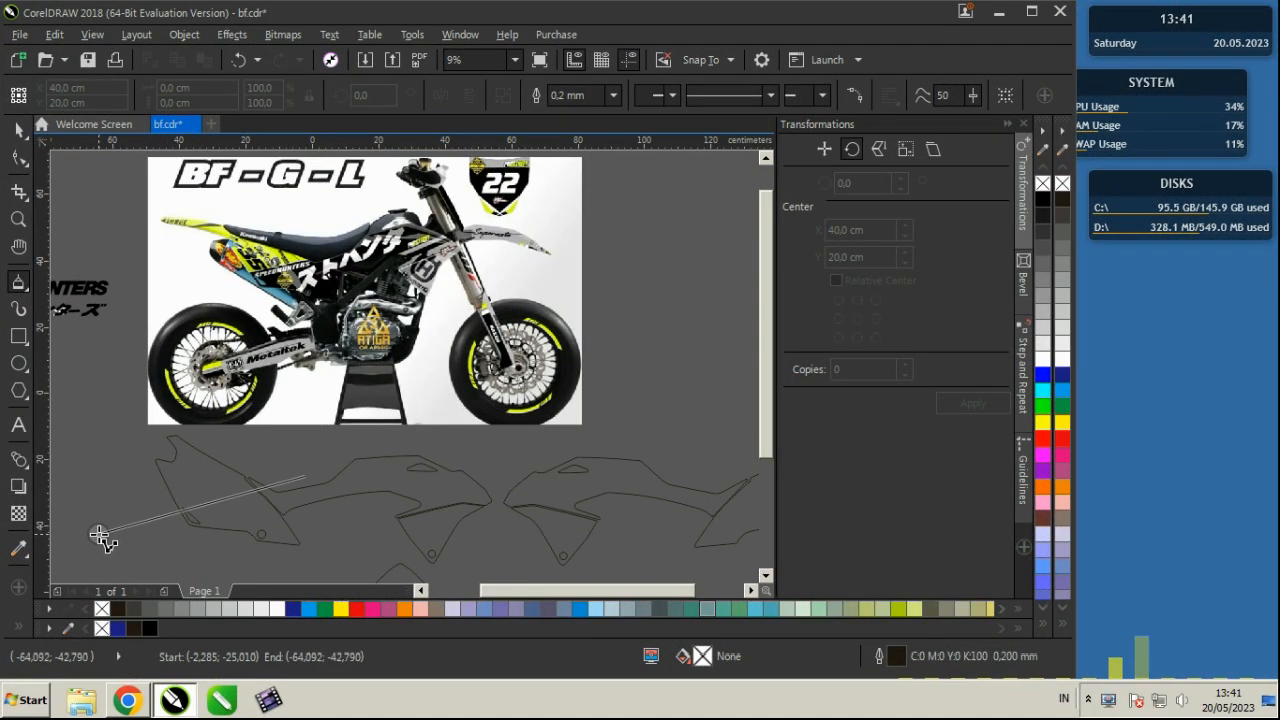
pyautogui.click(98, 406)
pyautogui.click(260, 440)
pyautogui.click(304, 477)
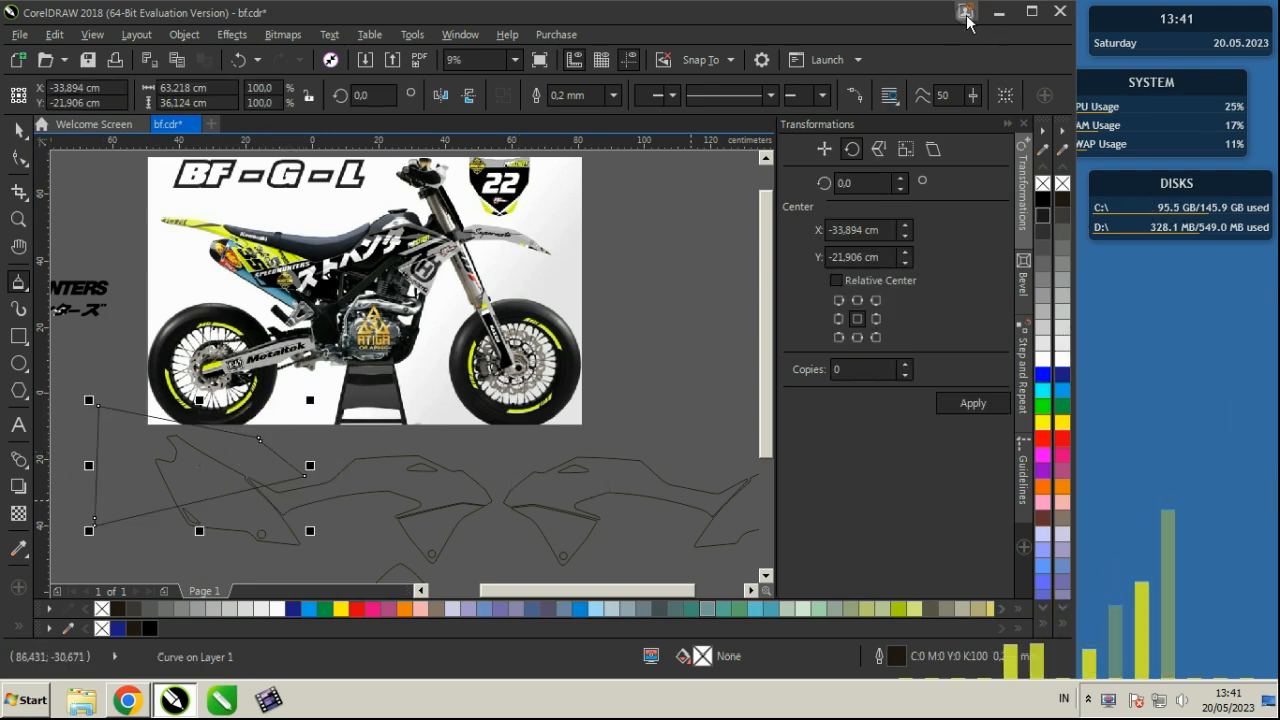
# Step: Maximize the window and fill the polygon with yellow-green #C8DE00, sampling the motorcycle photo's yellow and adjusting its shade
pyautogui.click(1025, 15)
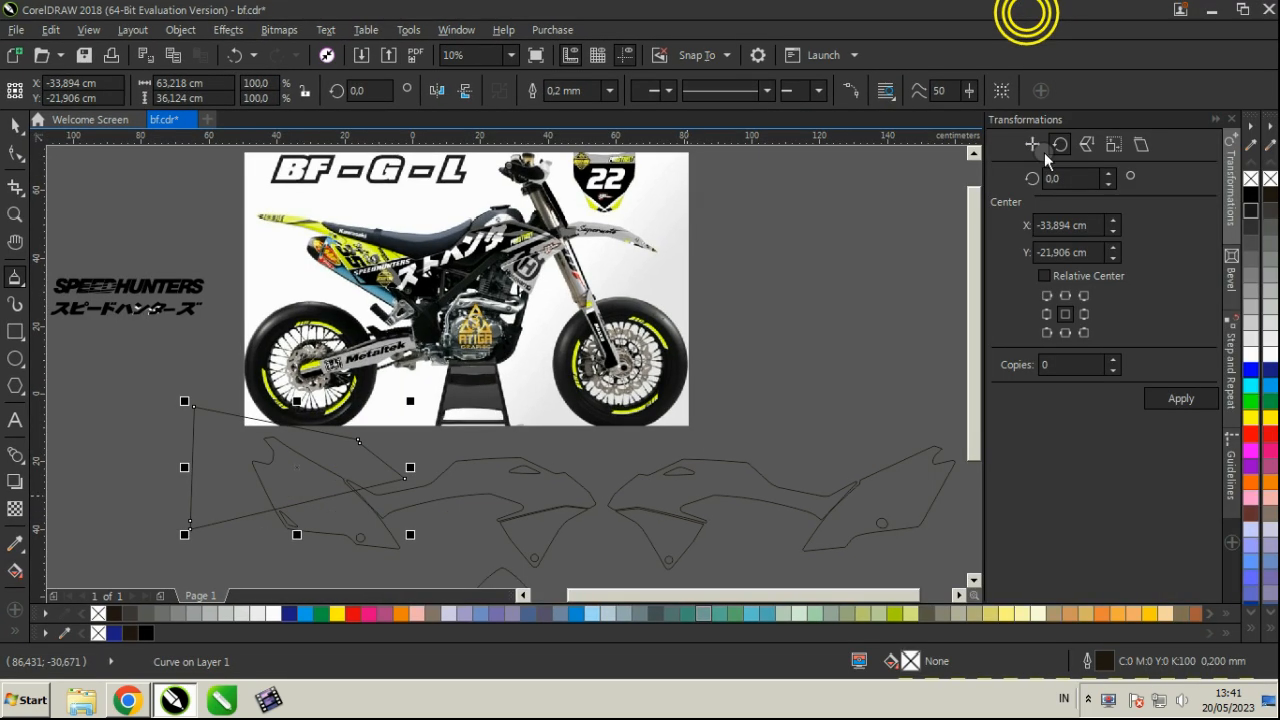
pyautogui.click(1252, 408)
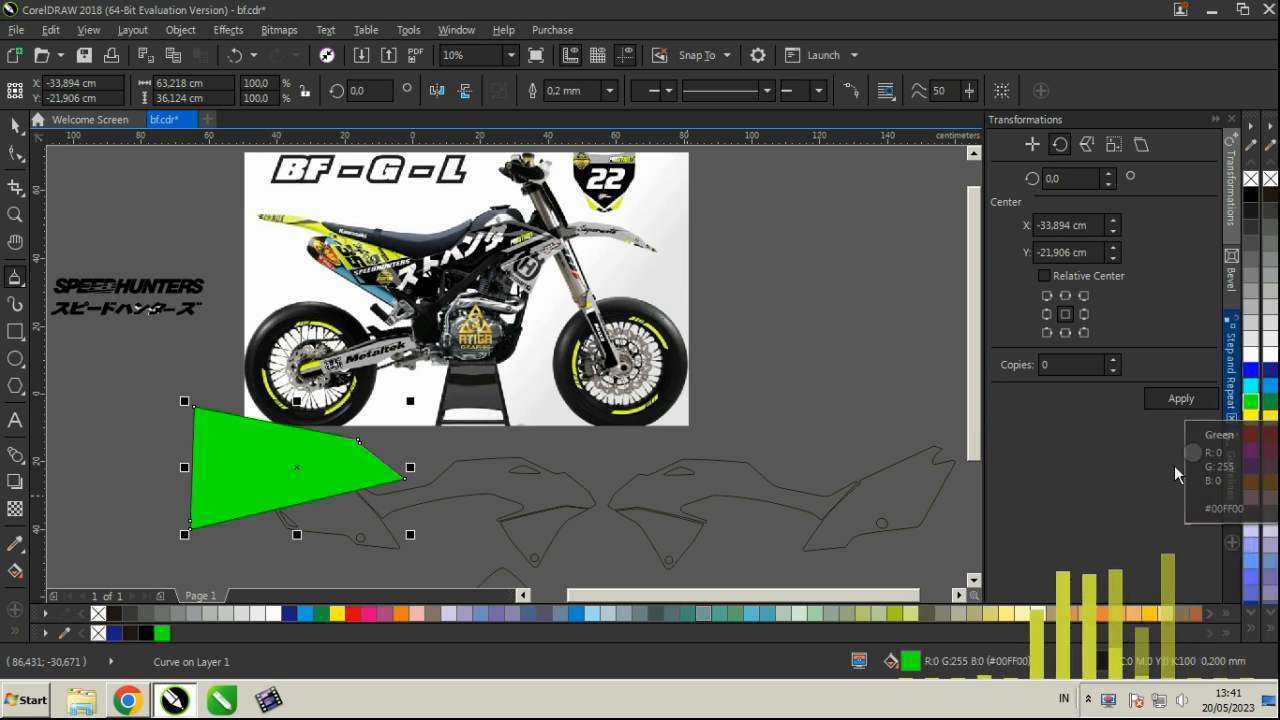
pyautogui.moveTo(1063, 651); pyautogui.dragTo(1064, 562)
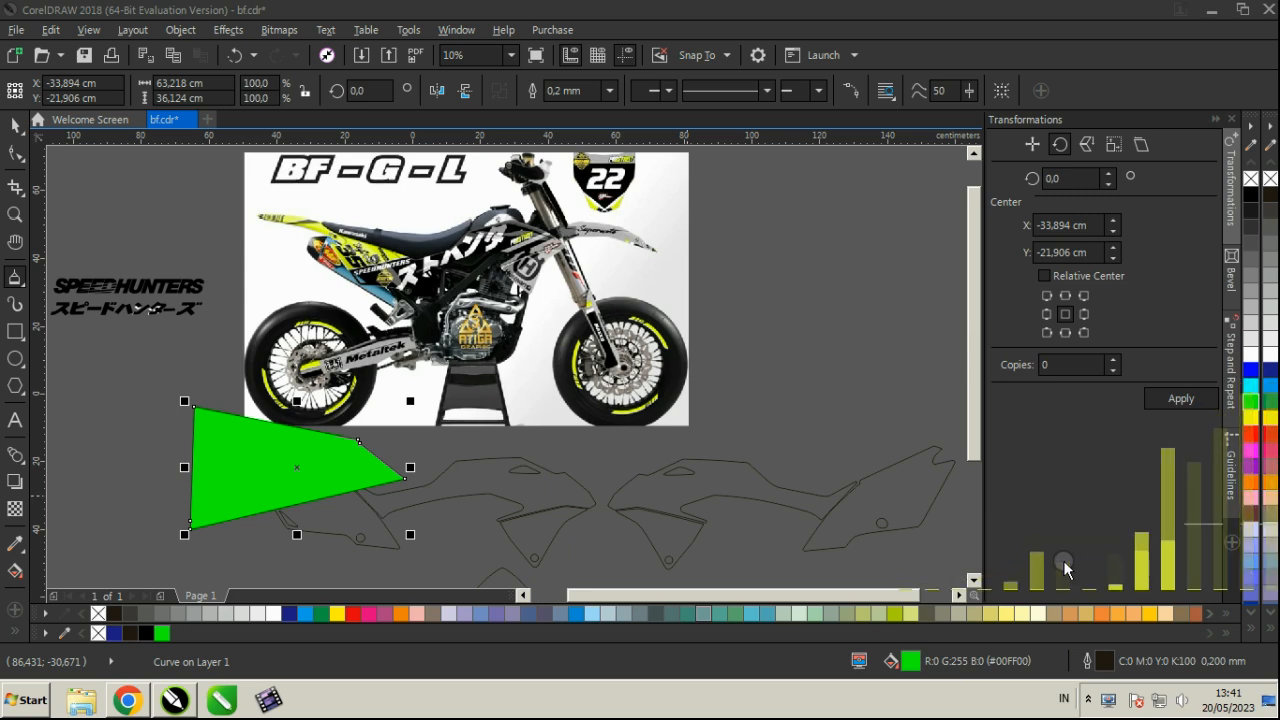
pyautogui.doubleClick(910, 661)
pyautogui.moveTo(423, 160); pyautogui.dragTo(547, 327)
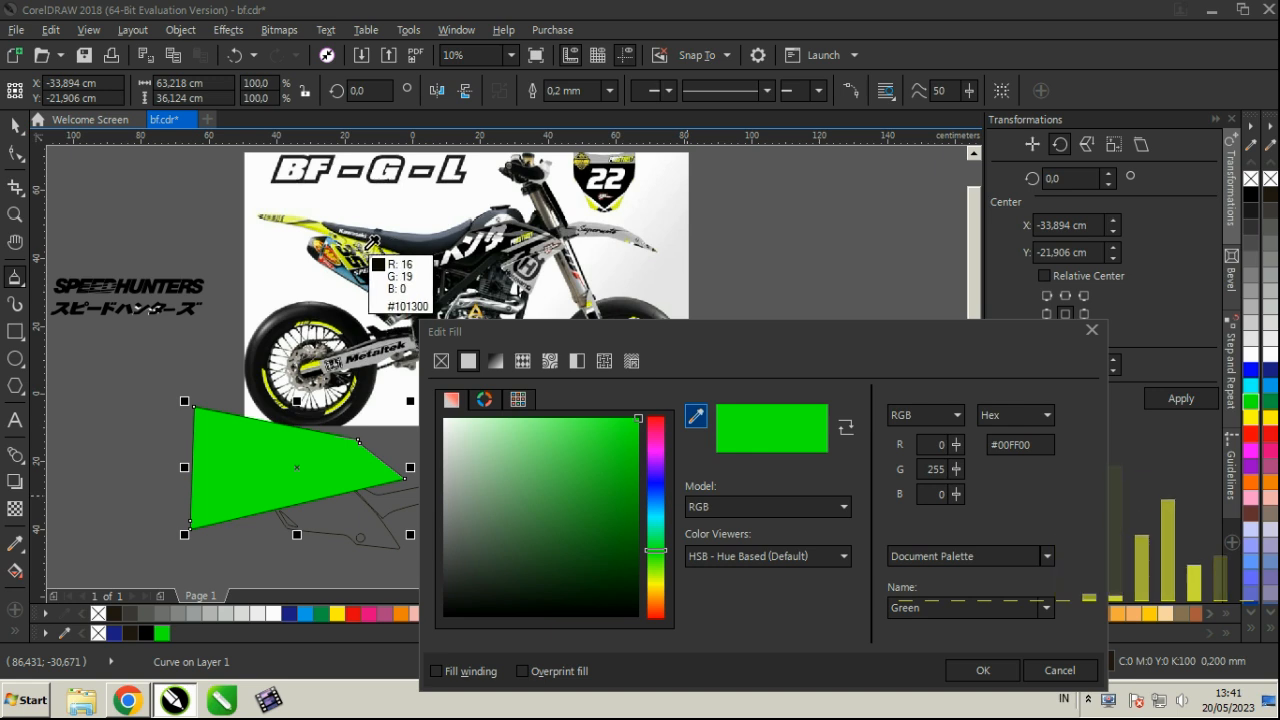
pyautogui.click(372, 255)
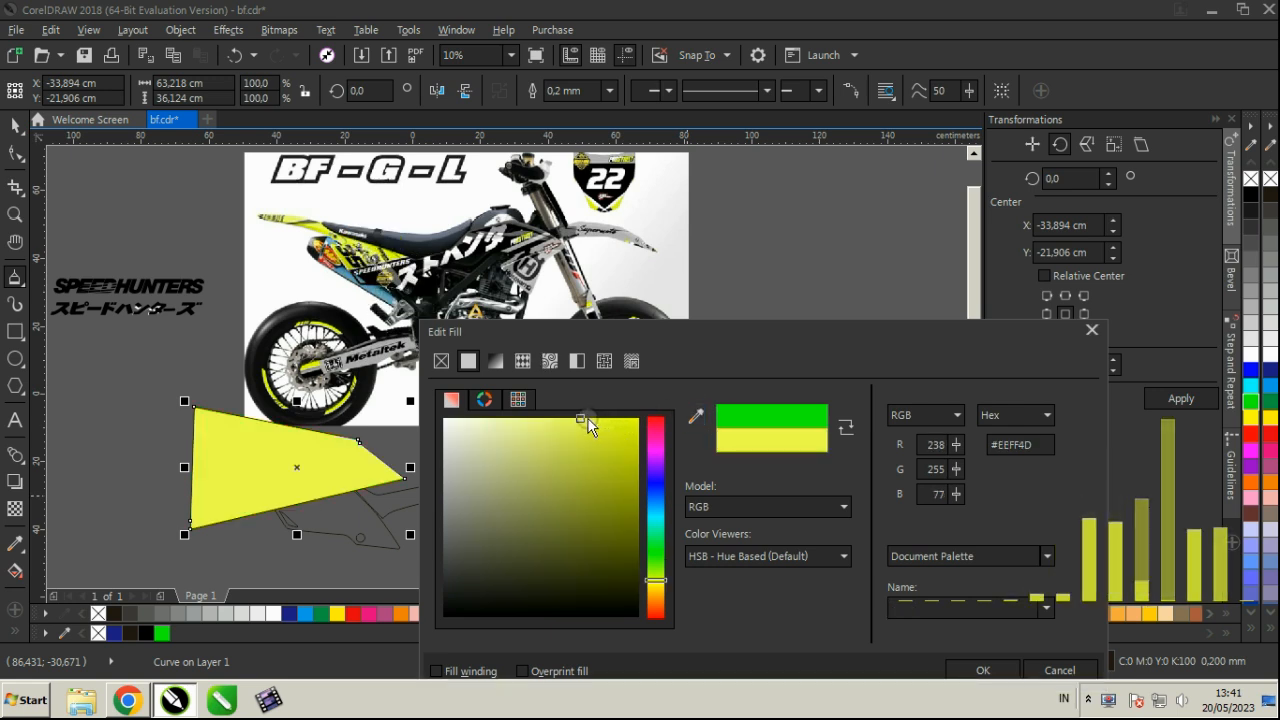
pyautogui.moveTo(581, 420); pyautogui.dragTo(614, 465)
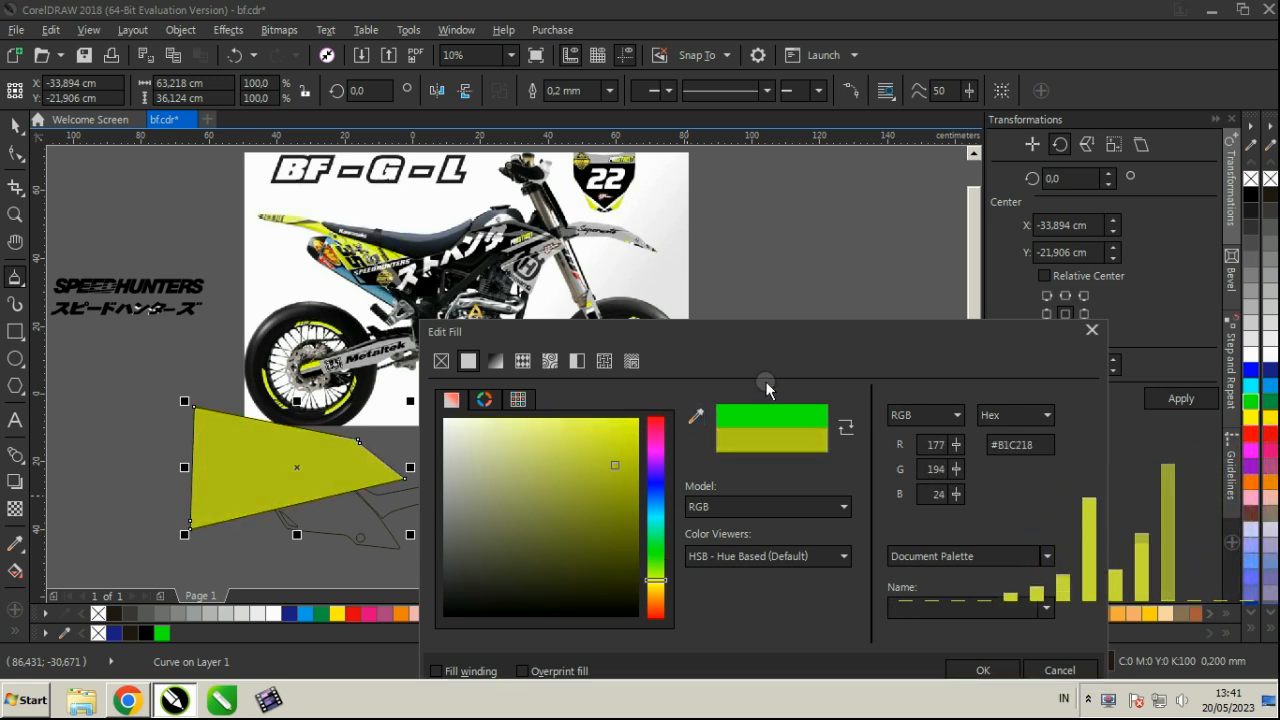
pyautogui.moveTo(600, 455); pyautogui.dragTo(639, 443)
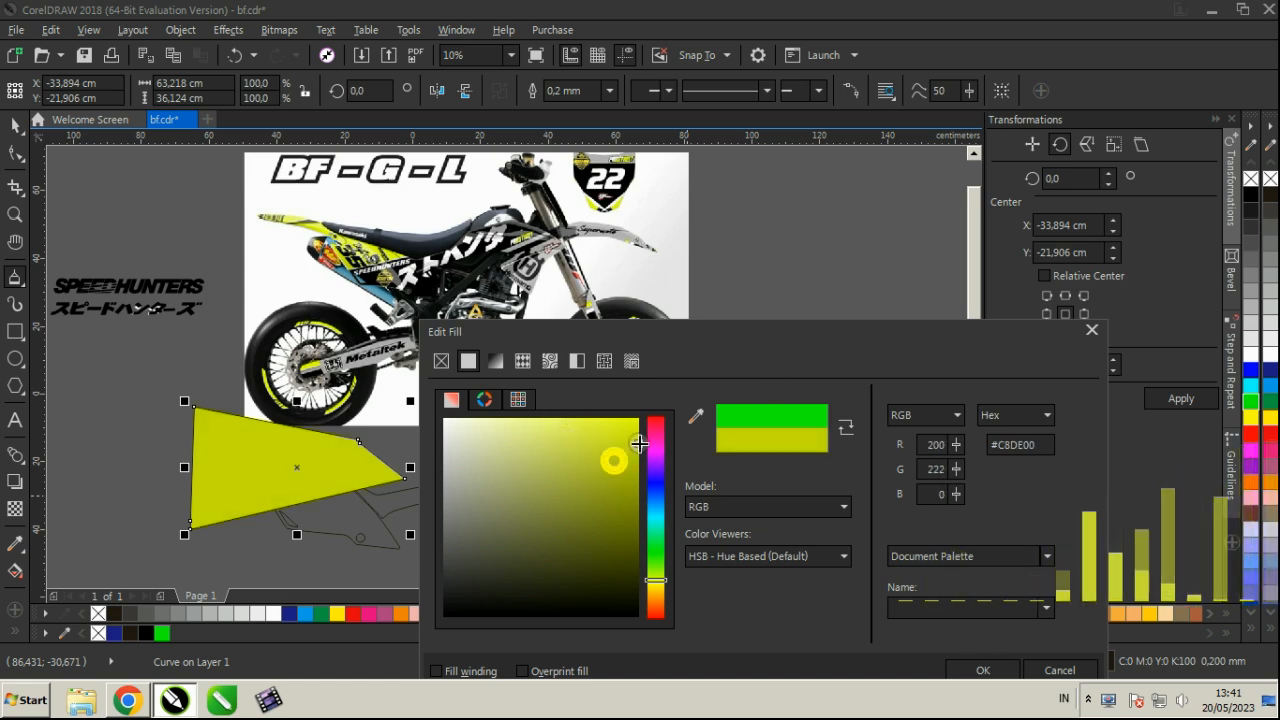
pyautogui.moveTo(686, 333); pyautogui.dragTo(558, 195)
pyautogui.click(856, 531)
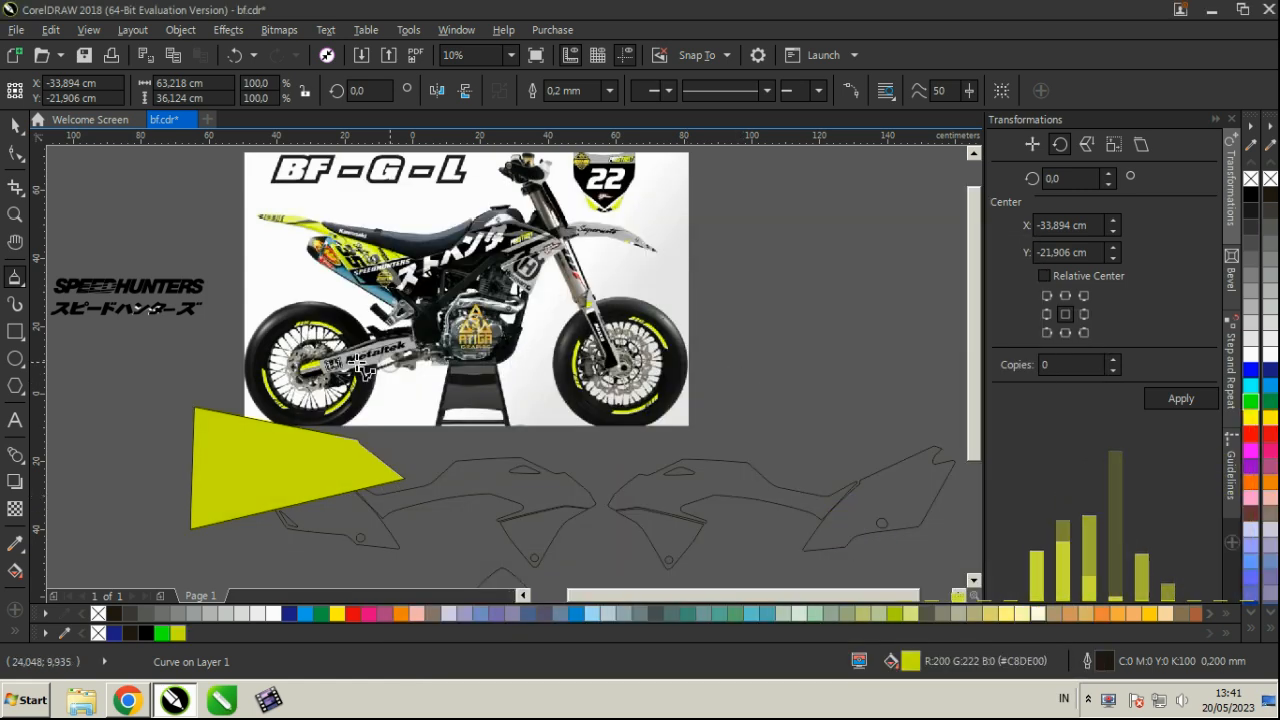
# Step: Combine the rear and front pieces of the first side fairing outline into a single curve
pyautogui.moveTo(550, 506)
pyautogui.mouseDown()
pyautogui.moveTo(43, 129)
pyautogui.moveTo(288, 211)
pyautogui.mouseUp()
pyautogui.hotkey('ctrl', 'z')
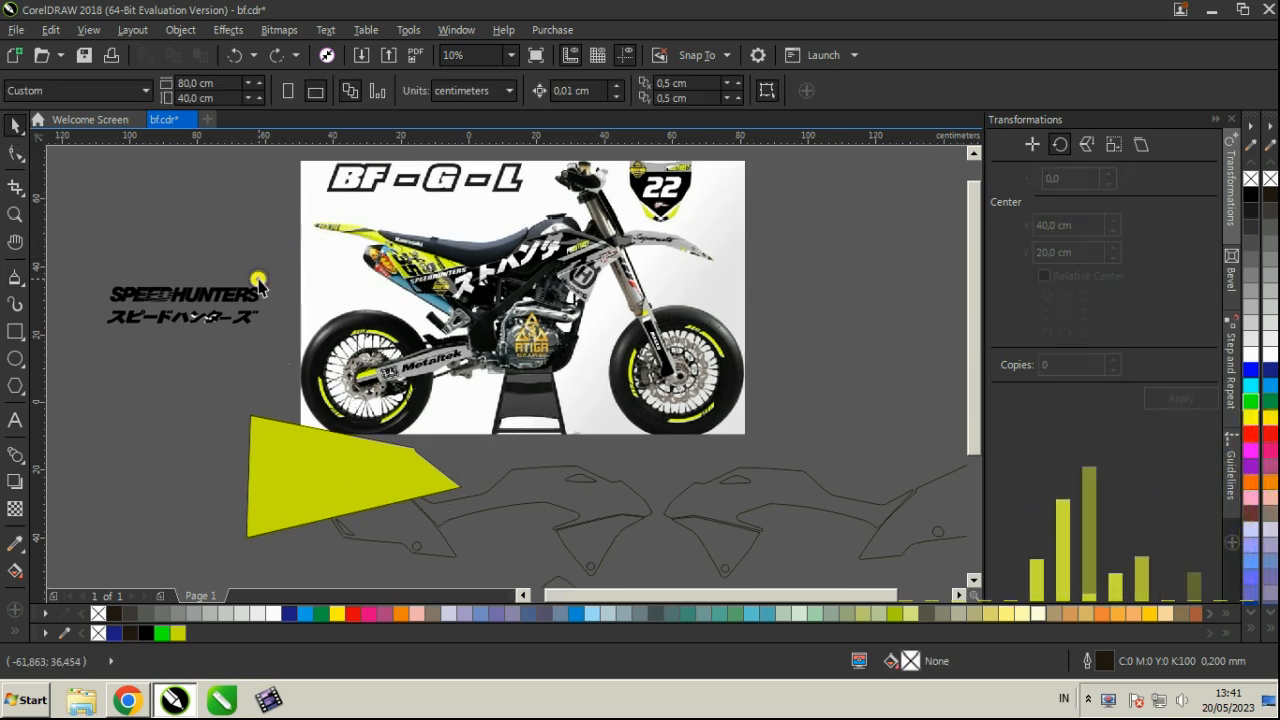
pyautogui.click(385, 545)
pyautogui.click(539, 491)
pyautogui.moveTo(549, 493); pyautogui.dragTo(541, 418)
pyautogui.hotkey('ctrl', 'z')
pyautogui.keyDown('shift'); pyautogui.click(397, 535); pyautogui.keyUp('shift')
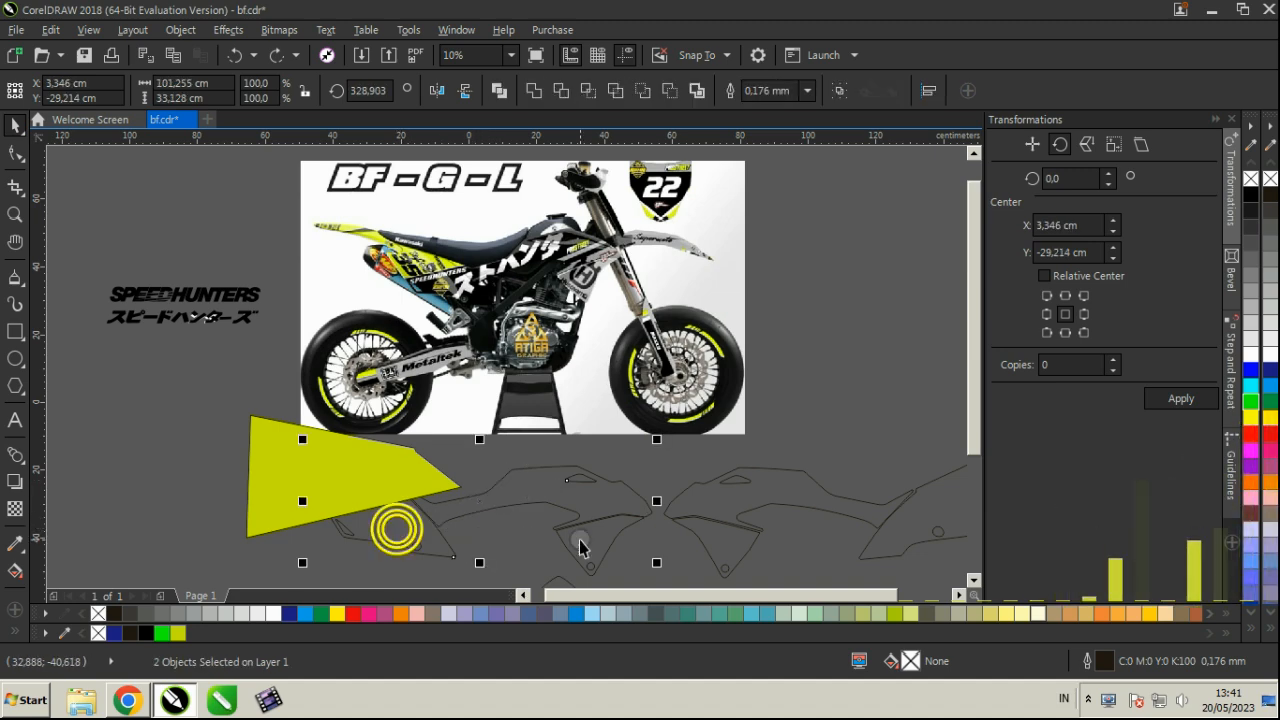
pyautogui.click(499, 91)
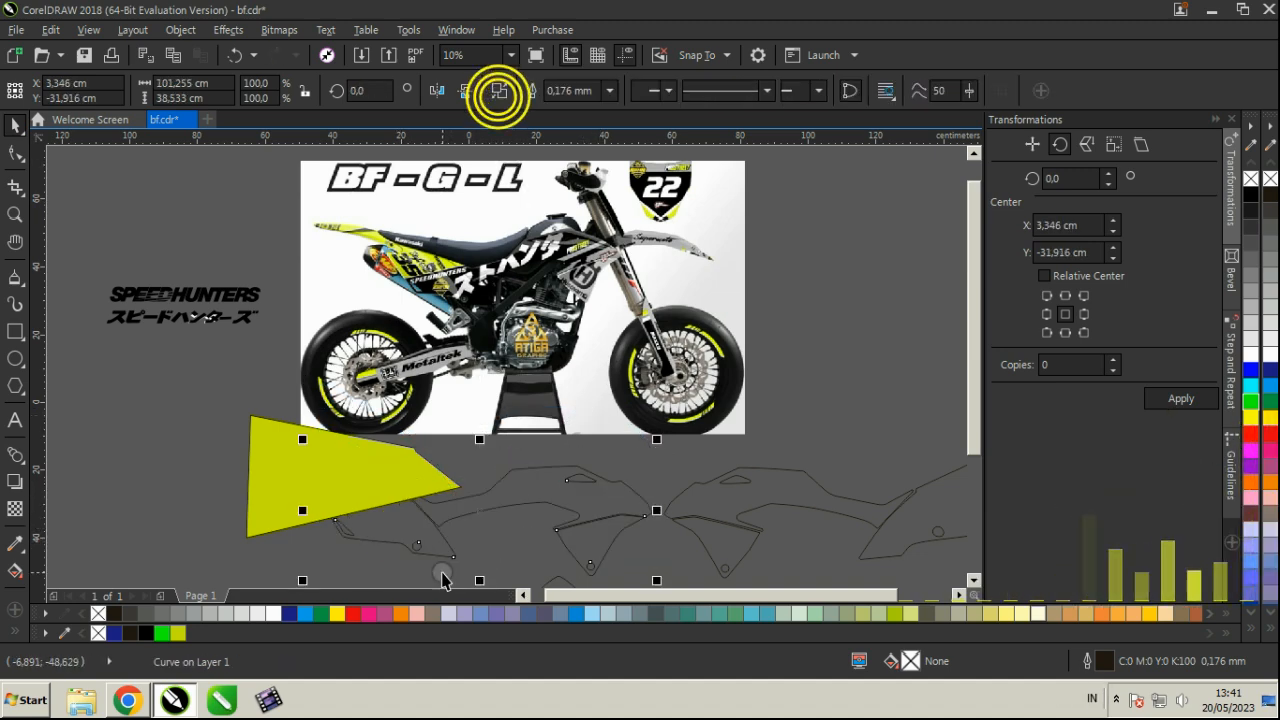
# Step: Place the yellow-green polygon inside the combined fairing outline as a PowerClip
pyautogui.click(413, 464)
pyautogui.click(180, 30)
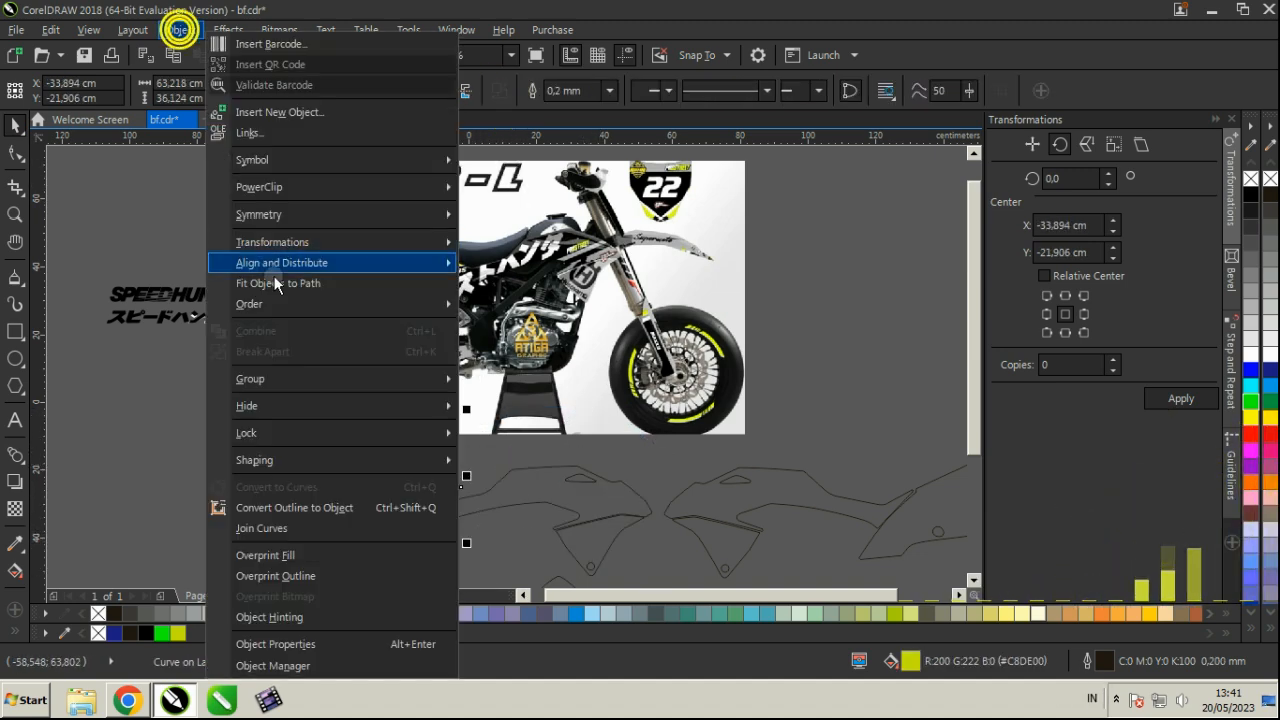
pyautogui.moveTo(319, 187)
pyautogui.click(522, 189)
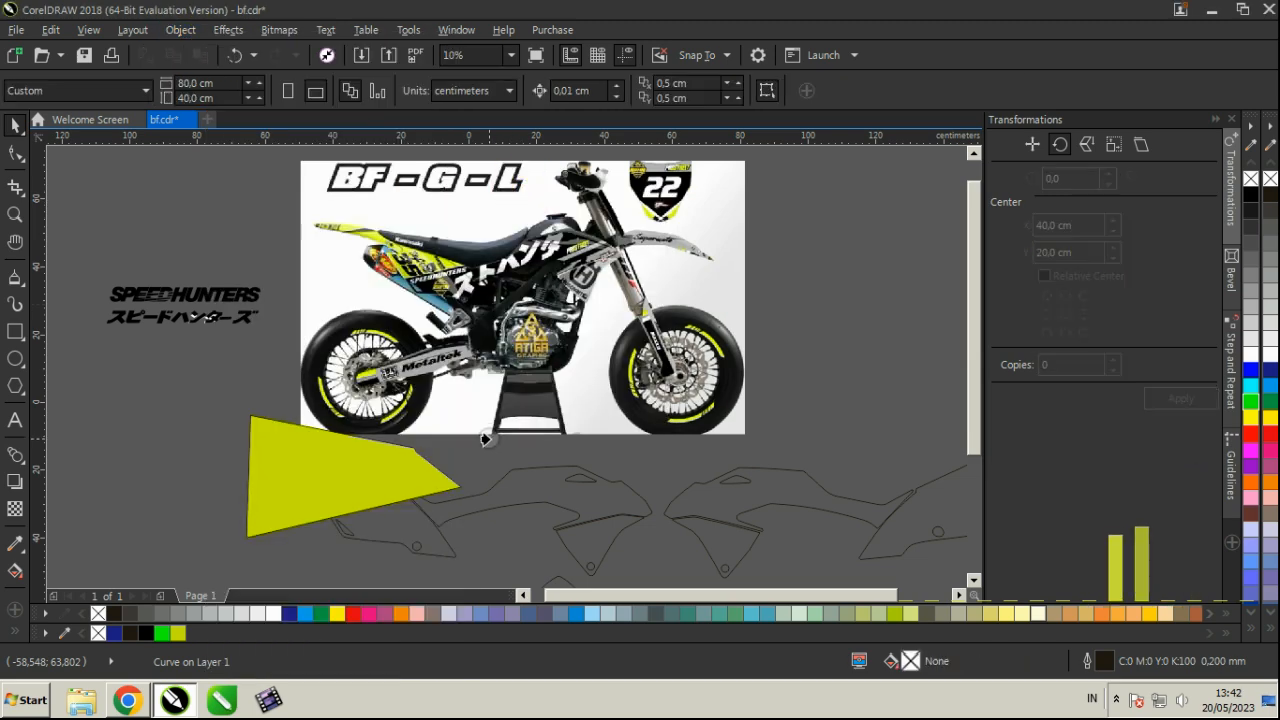
pyautogui.click(488, 503)
pyautogui.click(213, 501)
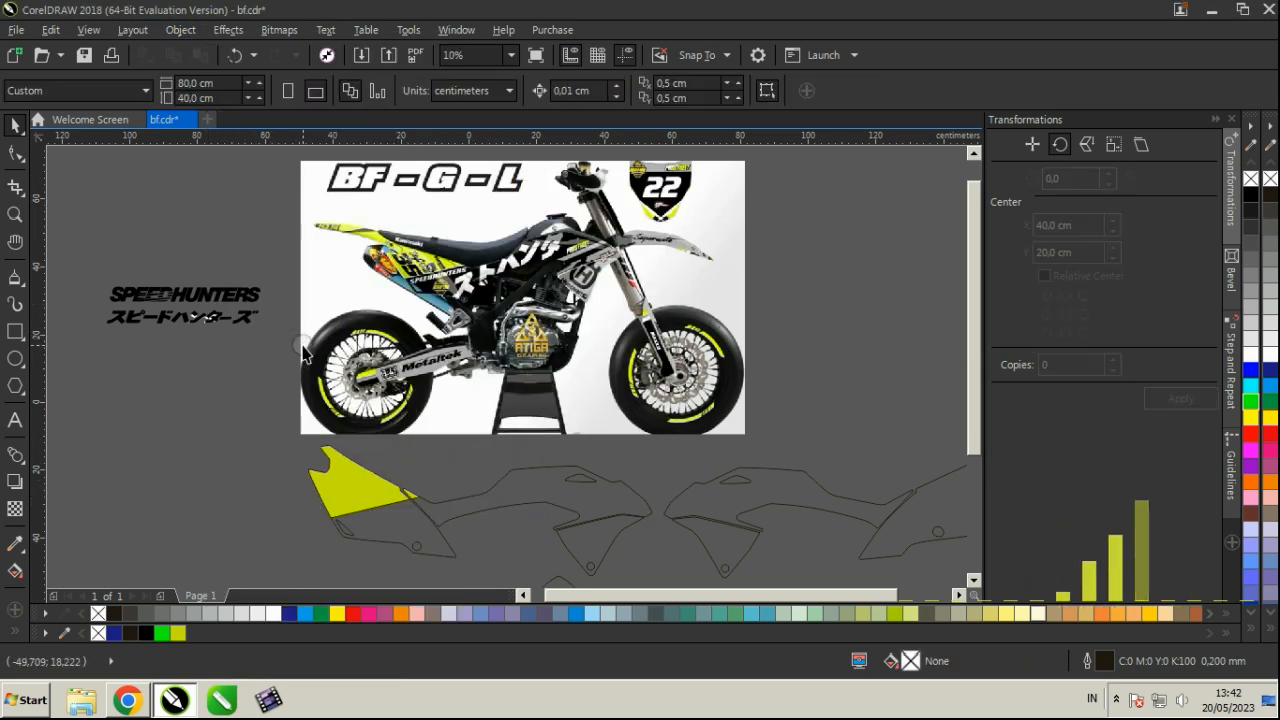
# Step: Edit the fairing's PowerClip contents, moving the yellow-green polygon about 3.7 cm right and 0.8 cm down, and finish editing
pyautogui.scroll(2, 453, 555)
pyautogui.rightClick(249, 429)
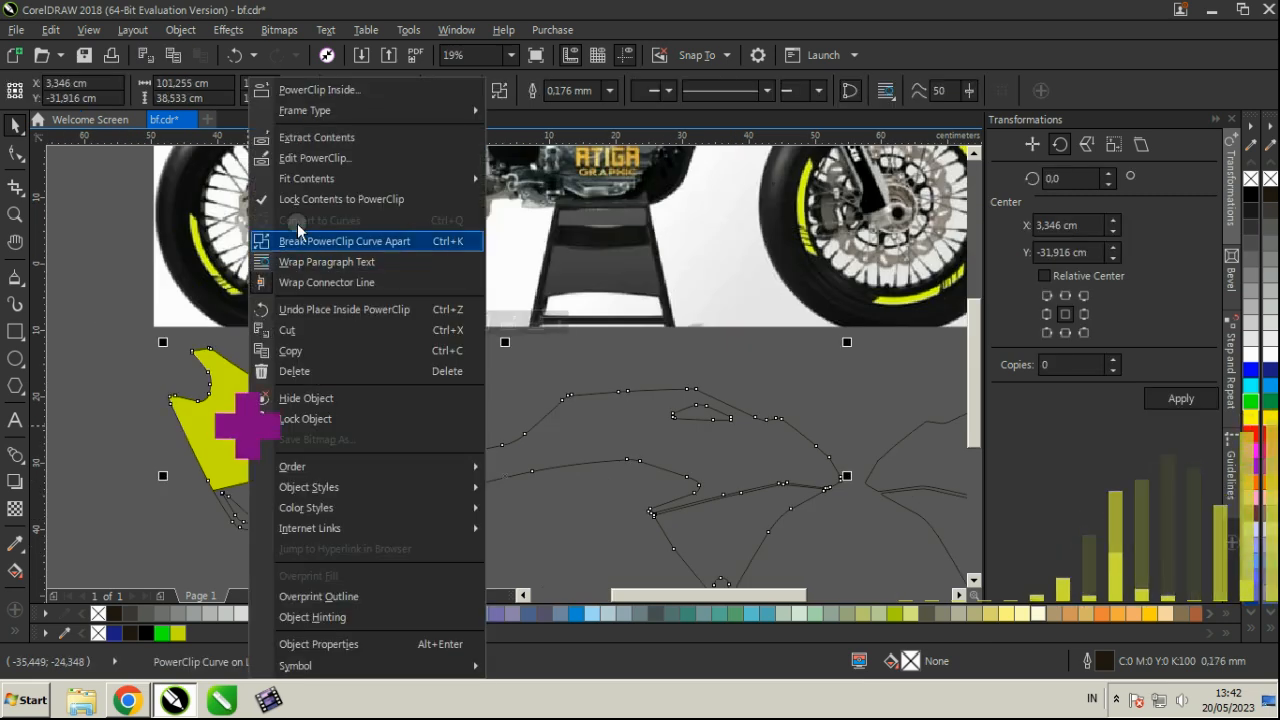
pyautogui.click(297, 155)
pyautogui.moveTo(231, 442); pyautogui.dragTo(255, 447)
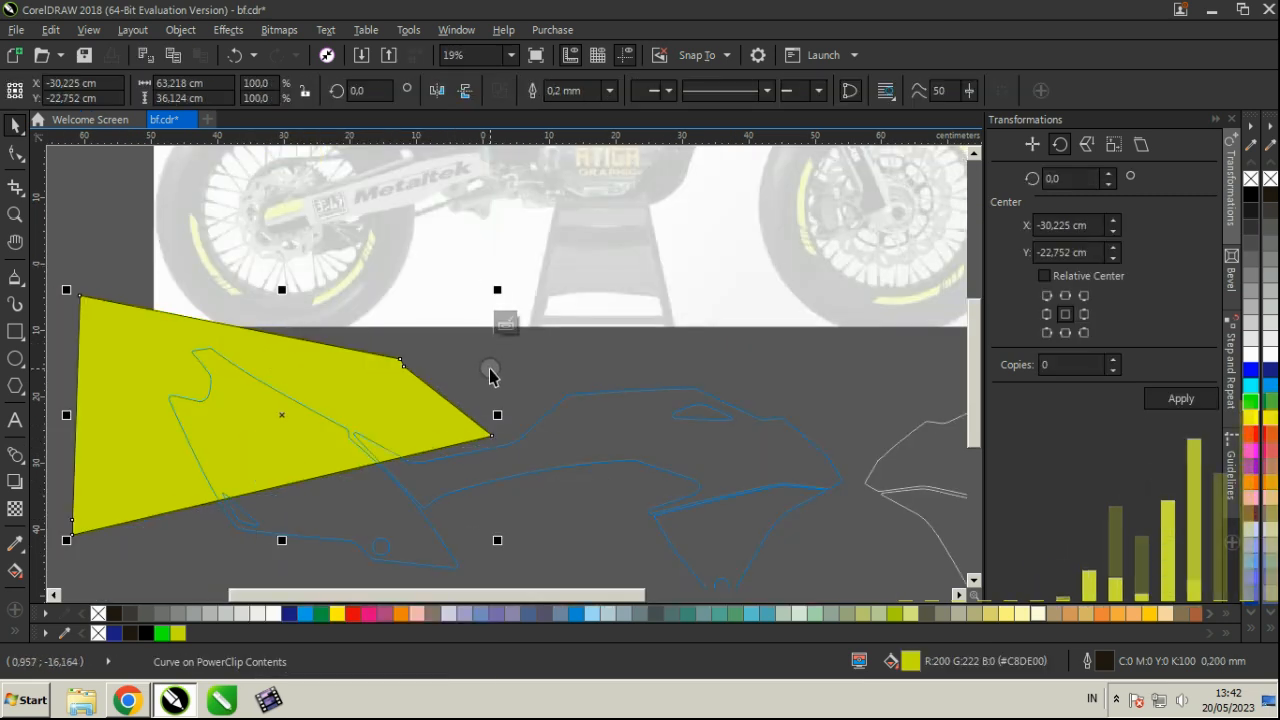
pyautogui.click(505, 321)
# Step: Fill the combined fairing curve that holds the yellow-green clip with black #000000
pyautogui.scroll(-3, 423, 446)
pyautogui.scroll(2, 437, 429)
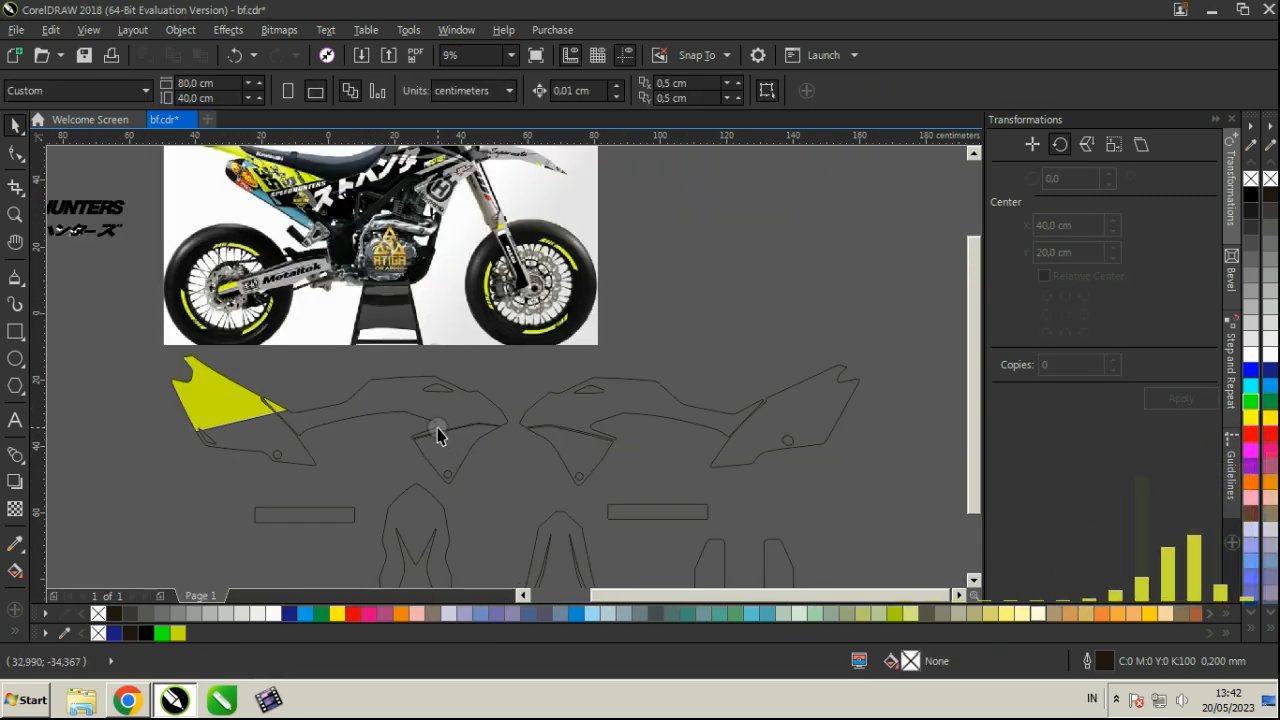
pyautogui.click(437, 427)
pyautogui.click(146, 632)
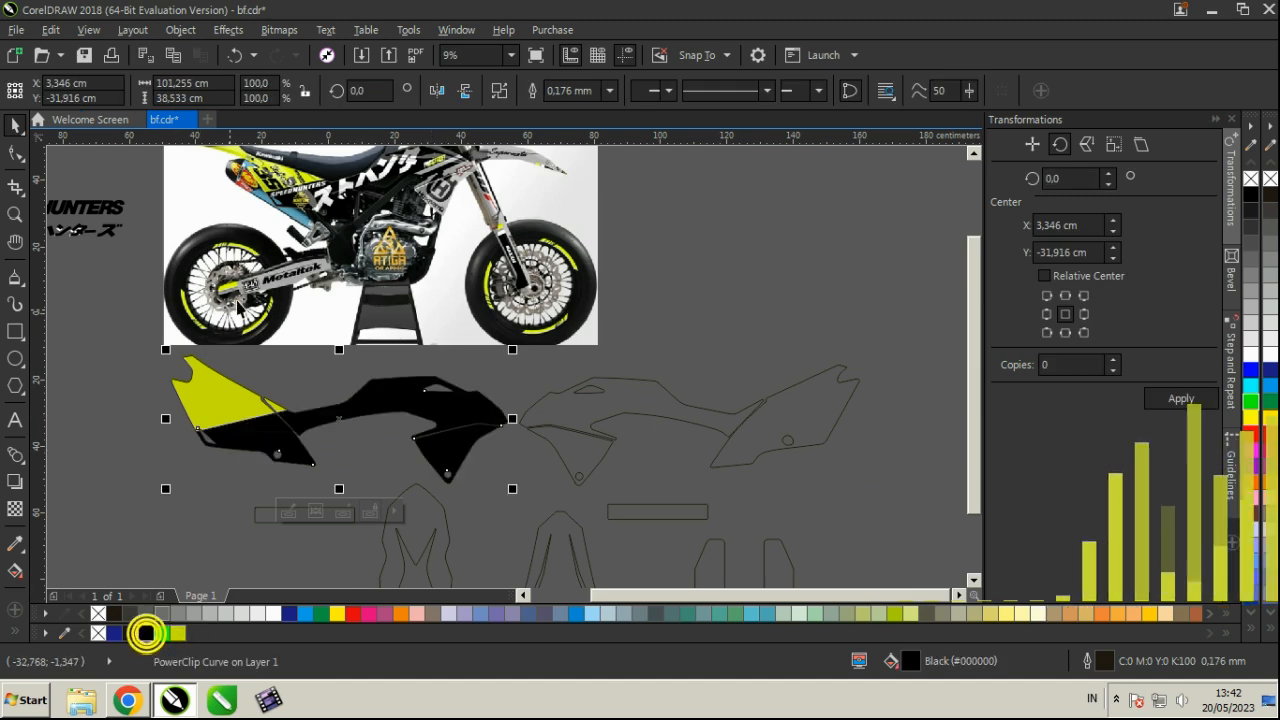
# Step: Draw a closed polygon about 52 × 26 cm covering the lower front part of the black fairing with the Pen tool
pyautogui.scroll(1, 396, 293)
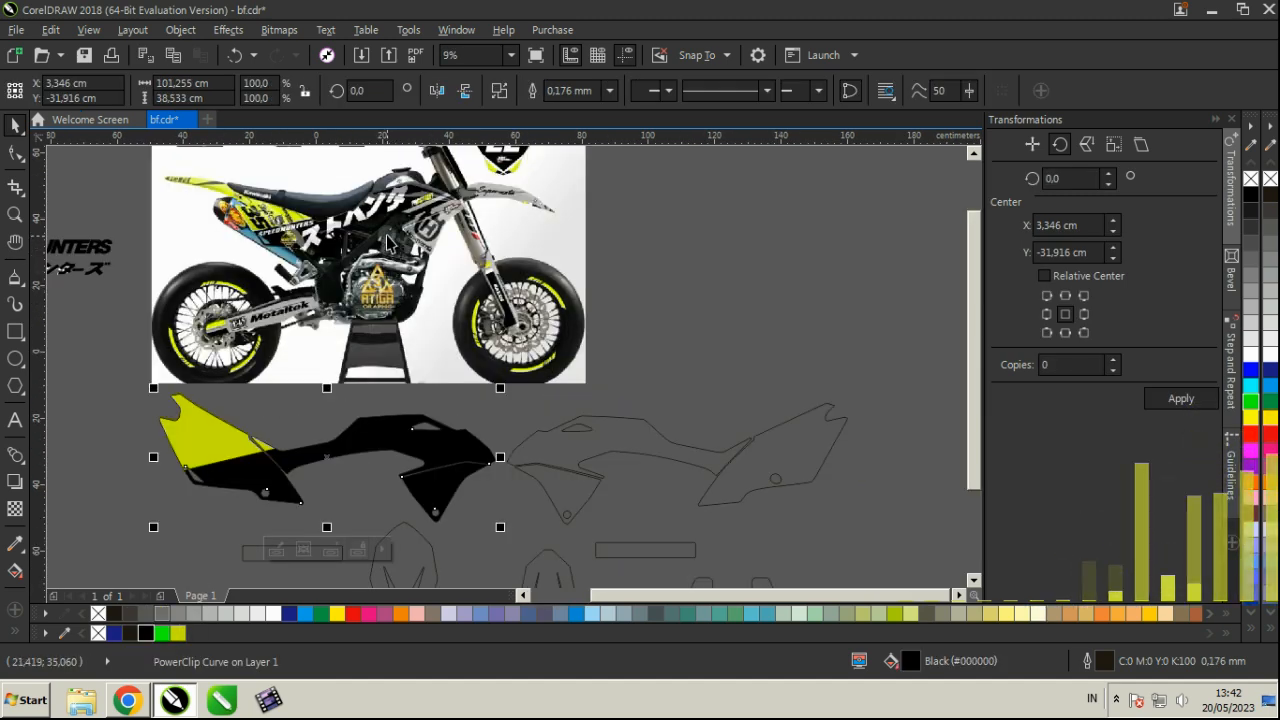
pyautogui.click(18, 278)
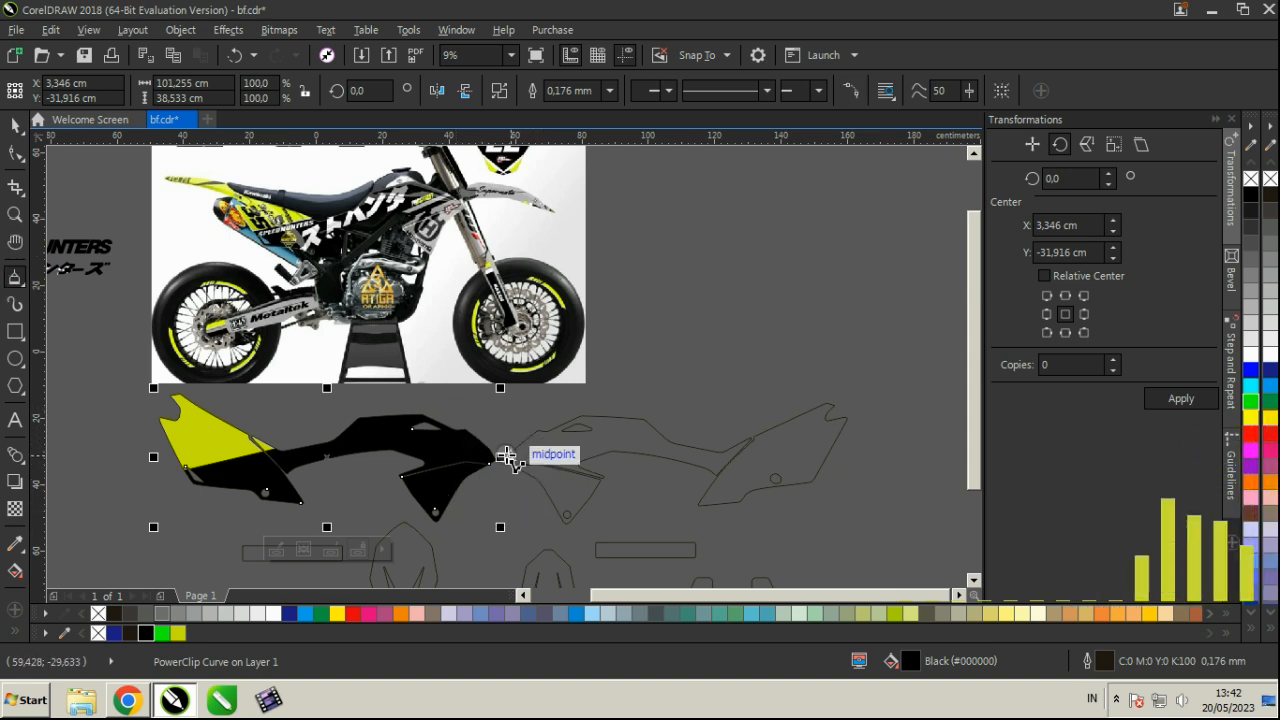
pyautogui.scroll(1, 505, 450)
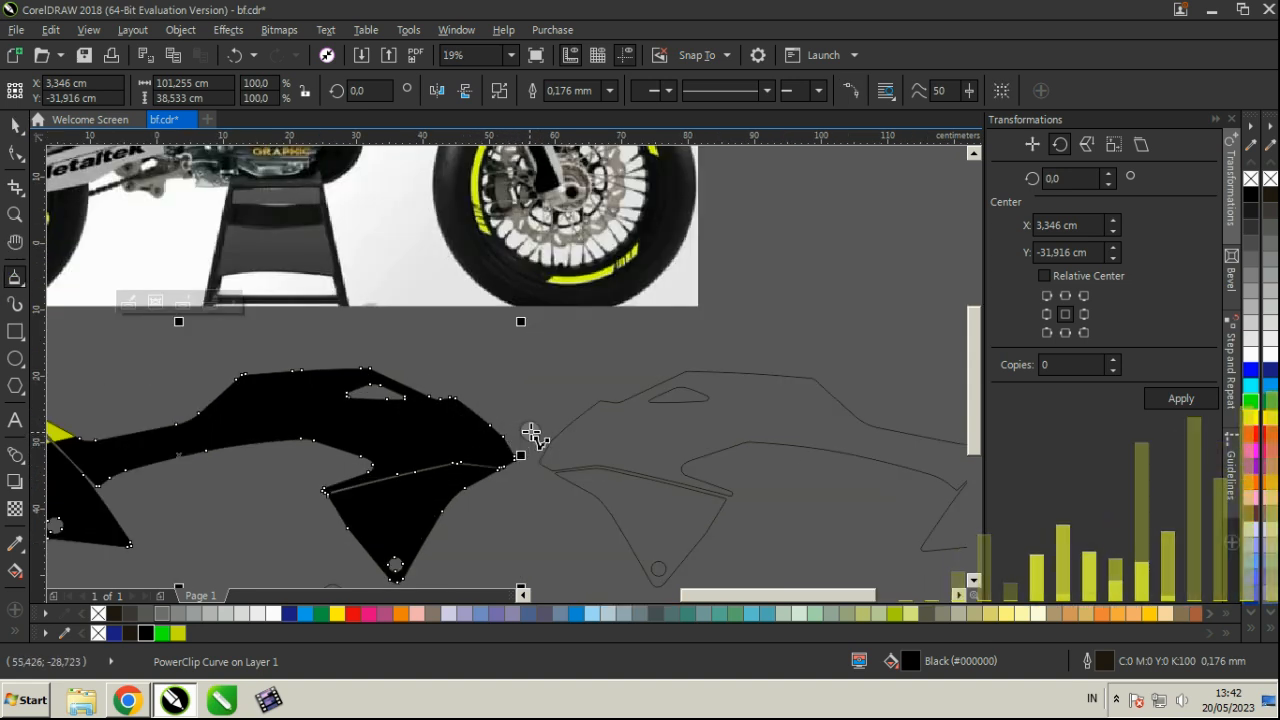
pyautogui.scroll(-1, 531, 427)
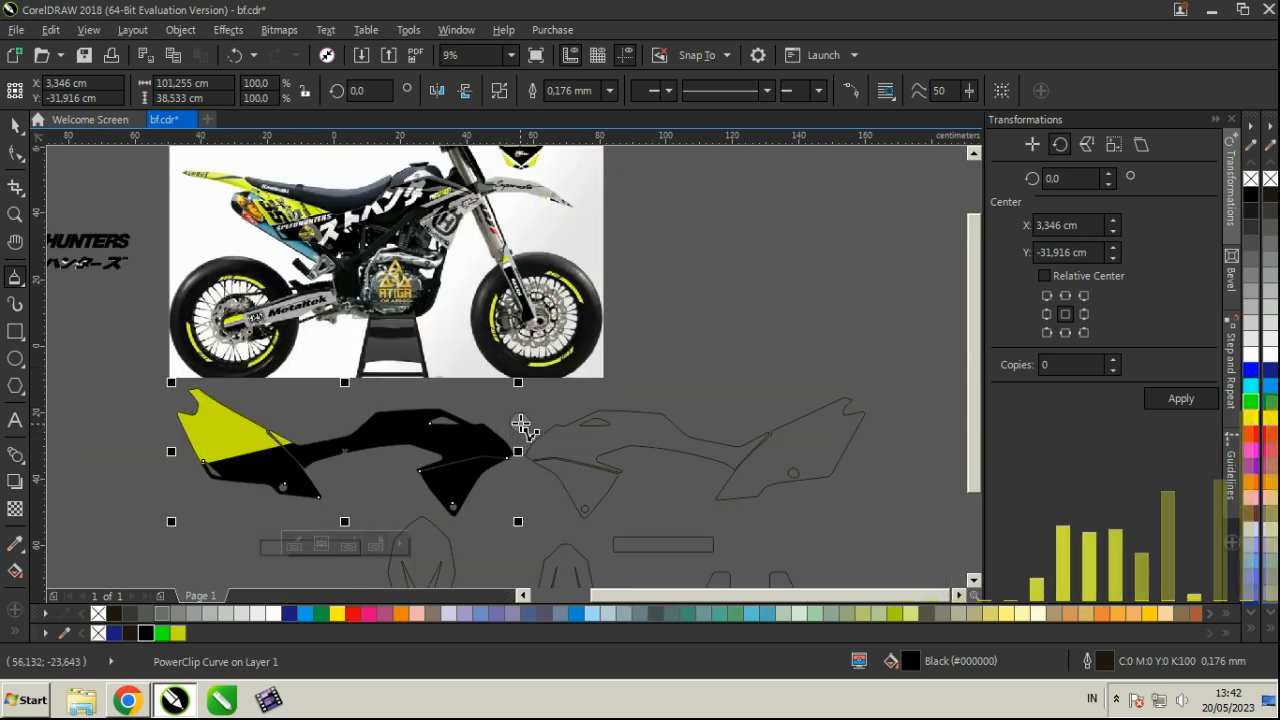
pyautogui.click(528, 449)
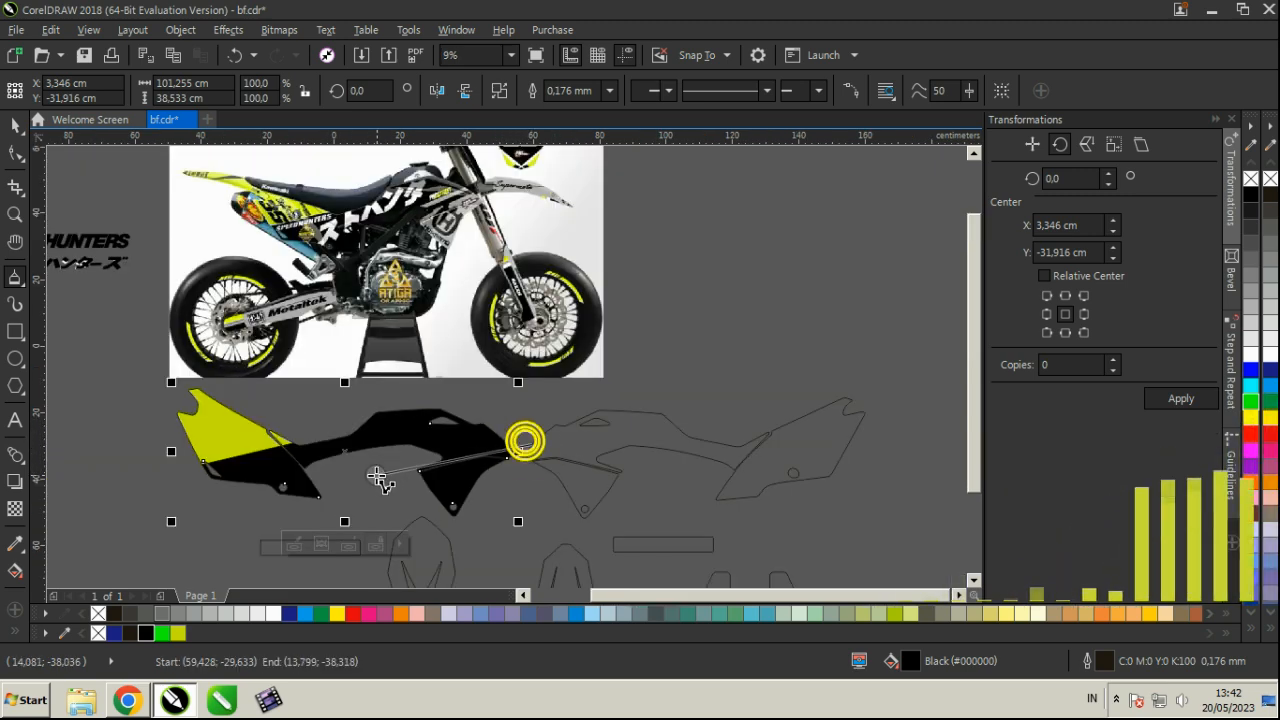
pyautogui.click(360, 473)
pyautogui.click(400, 521)
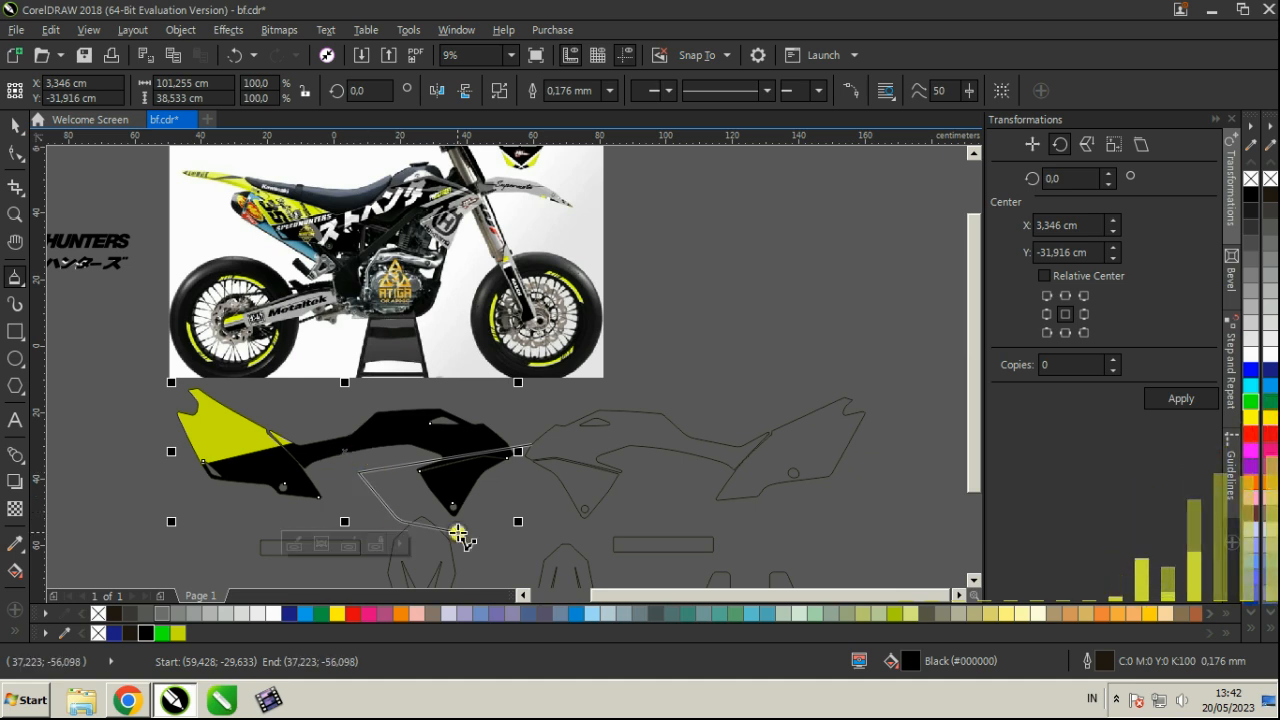
pyautogui.click(457, 532)
pyautogui.click(500, 521)
pyautogui.click(528, 445)
# Step: Fill the polygon over the front fairing with light grey (K30) and remove its outline
pyautogui.click(15, 125)
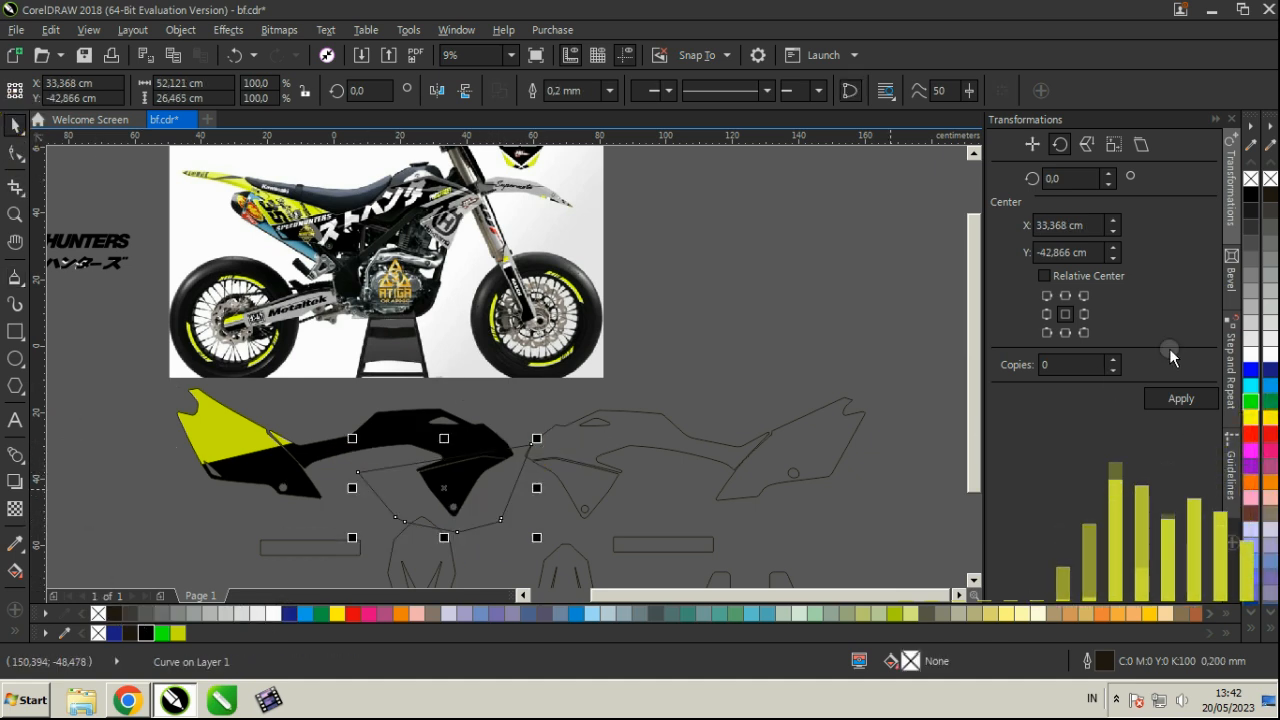
pyautogui.click(1266, 305)
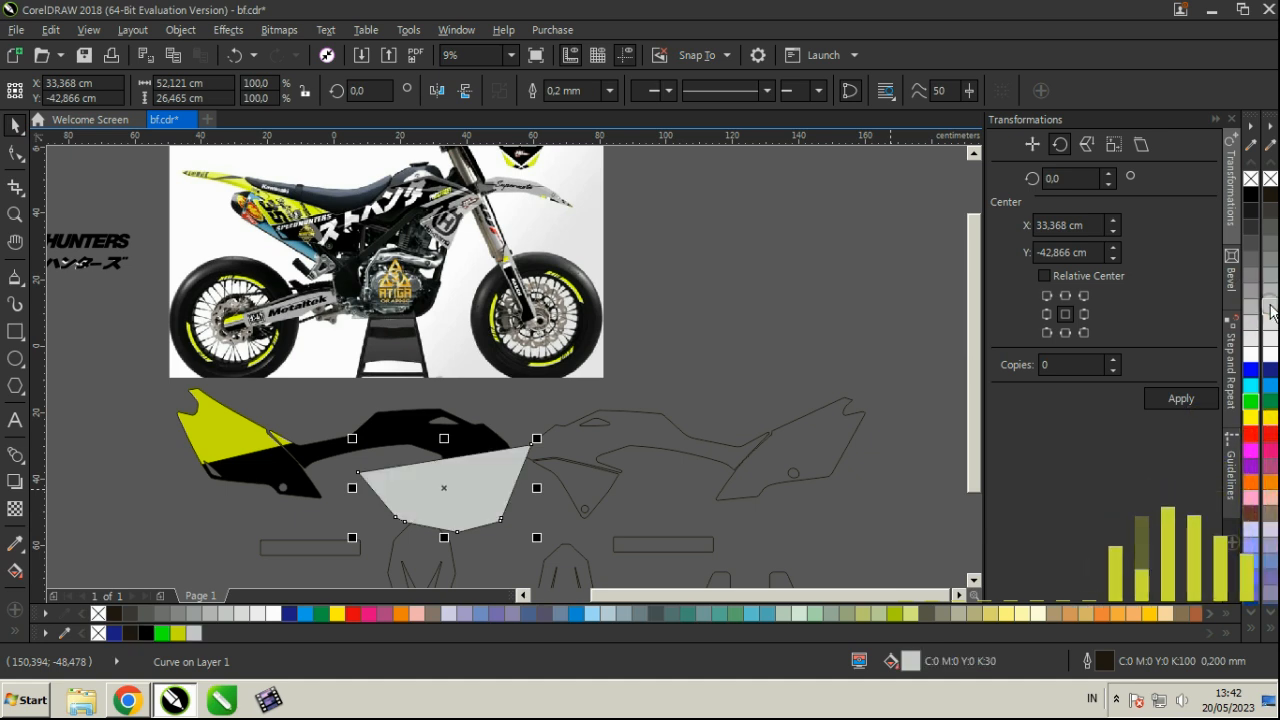
pyautogui.rightClick(1268, 188)
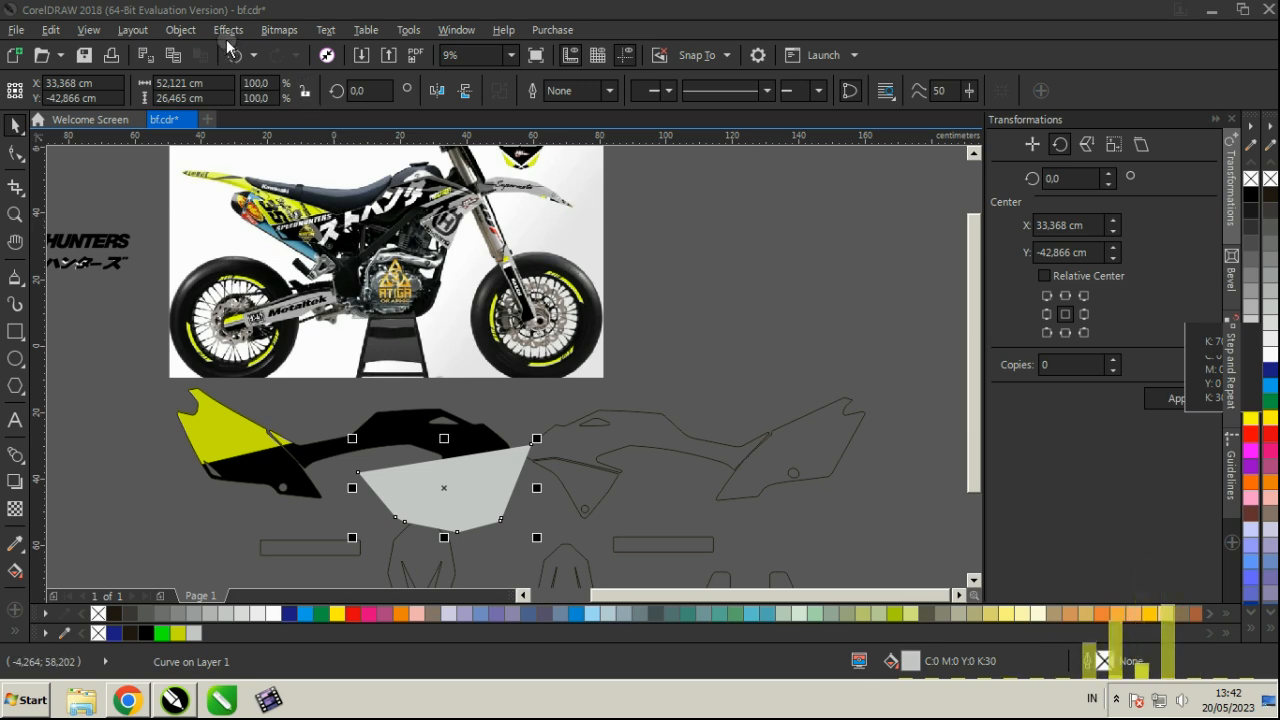
# Step: Place the light grey polygon inside the black fairing as a PowerClip
pyautogui.click(188, 32)
pyautogui.moveTo(300, 187)
pyautogui.click(520, 191)
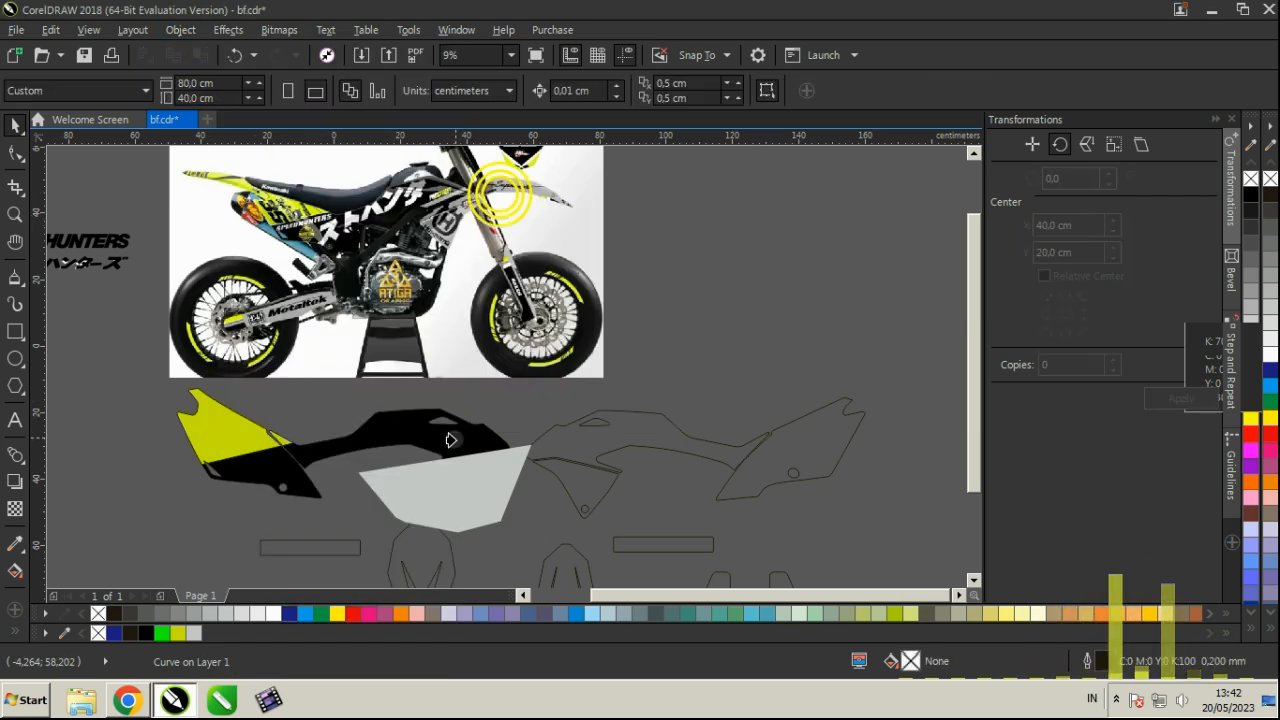
pyautogui.click(453, 441)
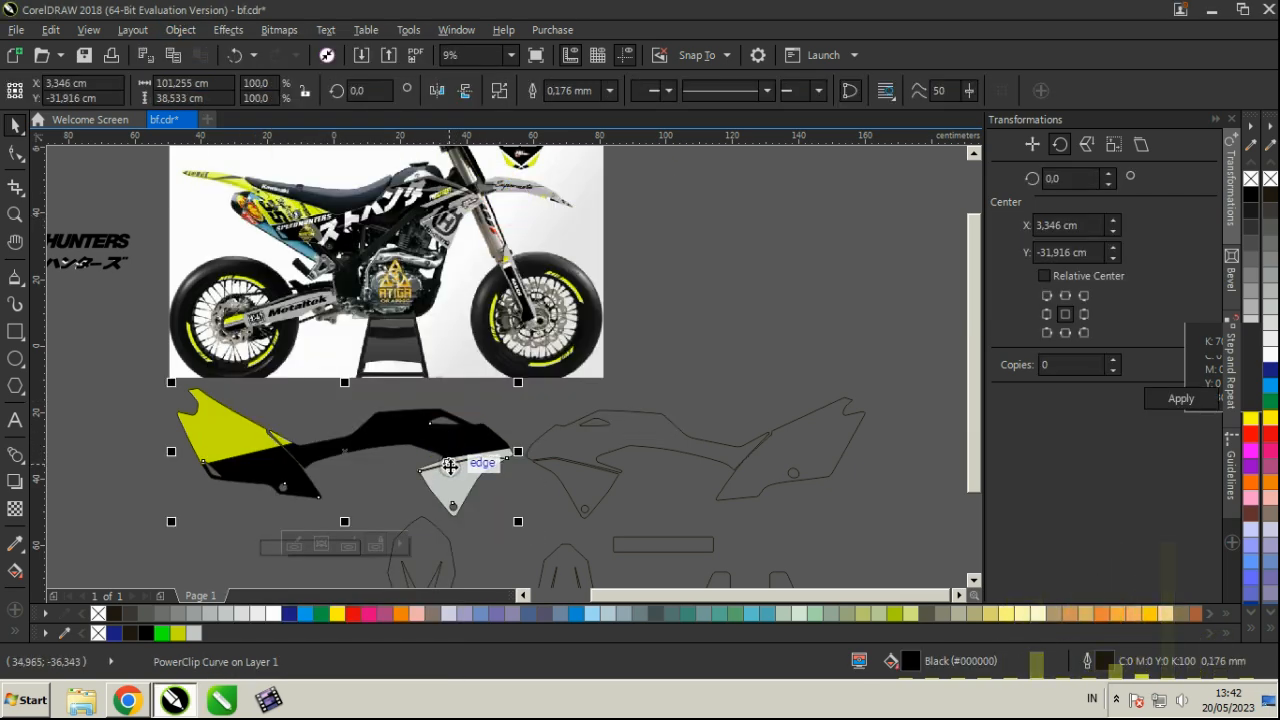
# Step: Draw a narrow slanted stripe about 22 × 4 cm just above the front grey area and fill it with 30% black, no outline
pyautogui.scroll(3, 450, 467)
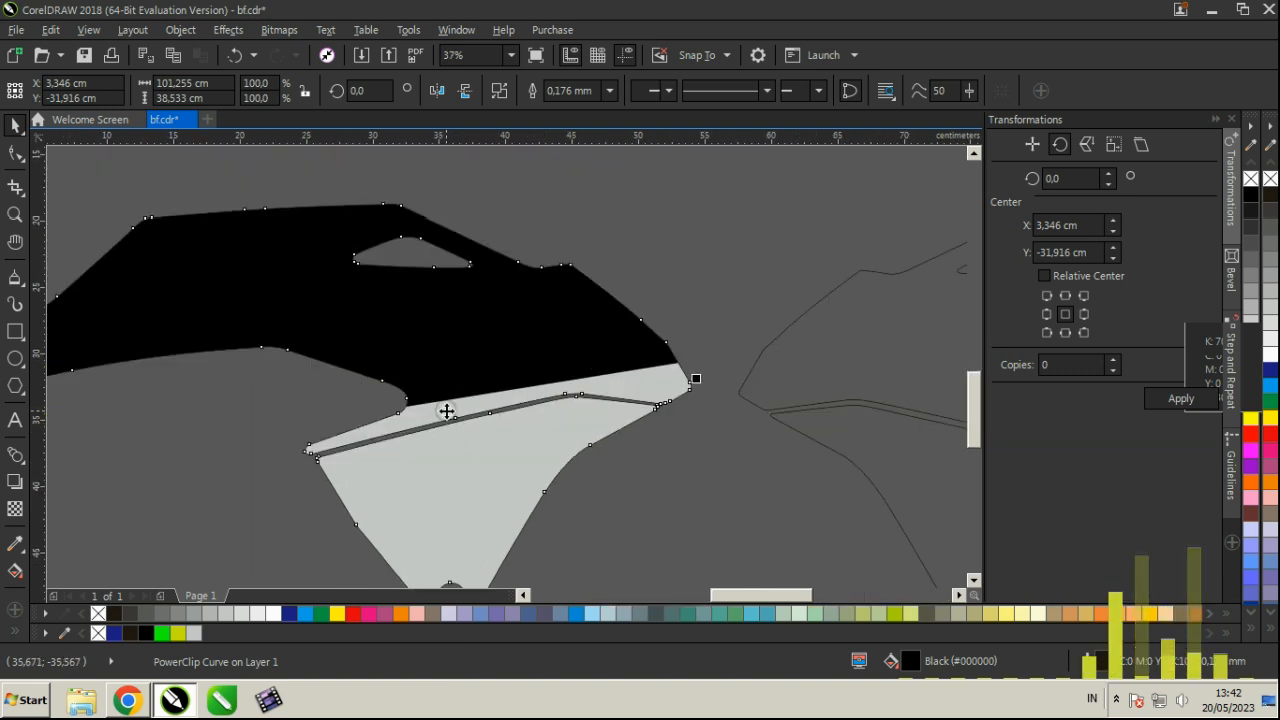
pyautogui.rightClick(450, 380)
pyautogui.click(260, 323)
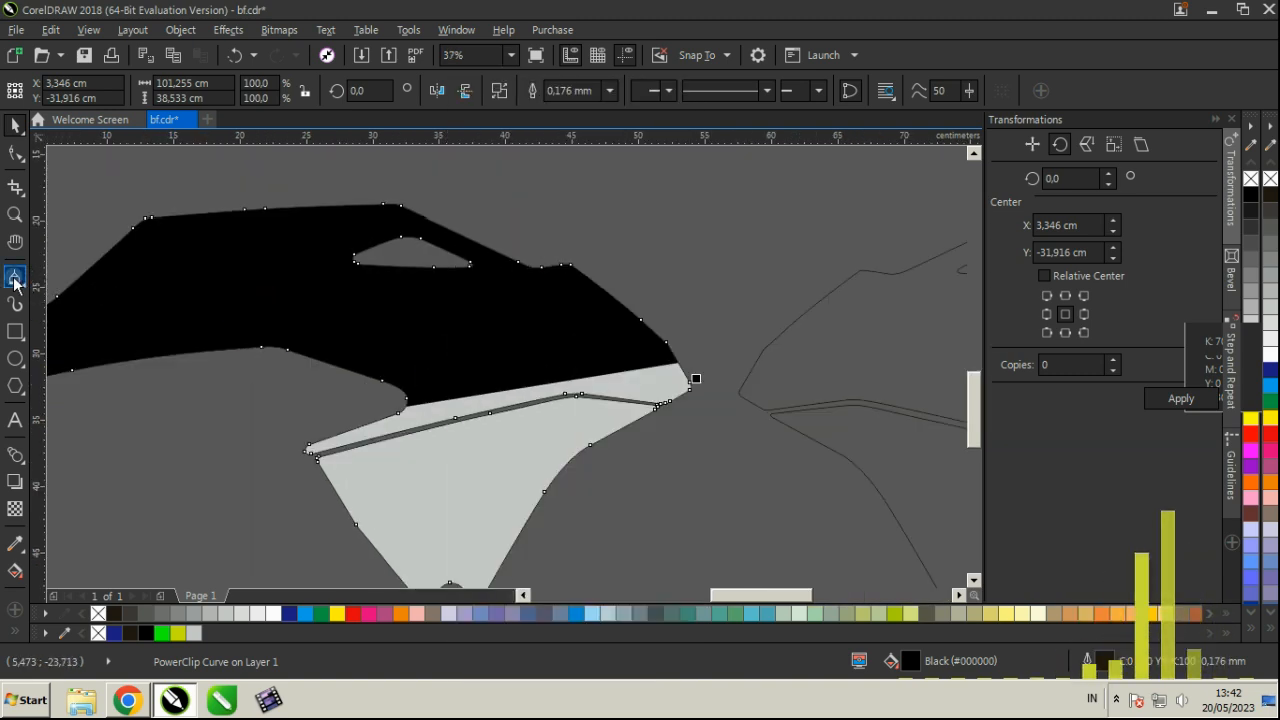
pyautogui.press('F5')
pyautogui.click(707, 350)
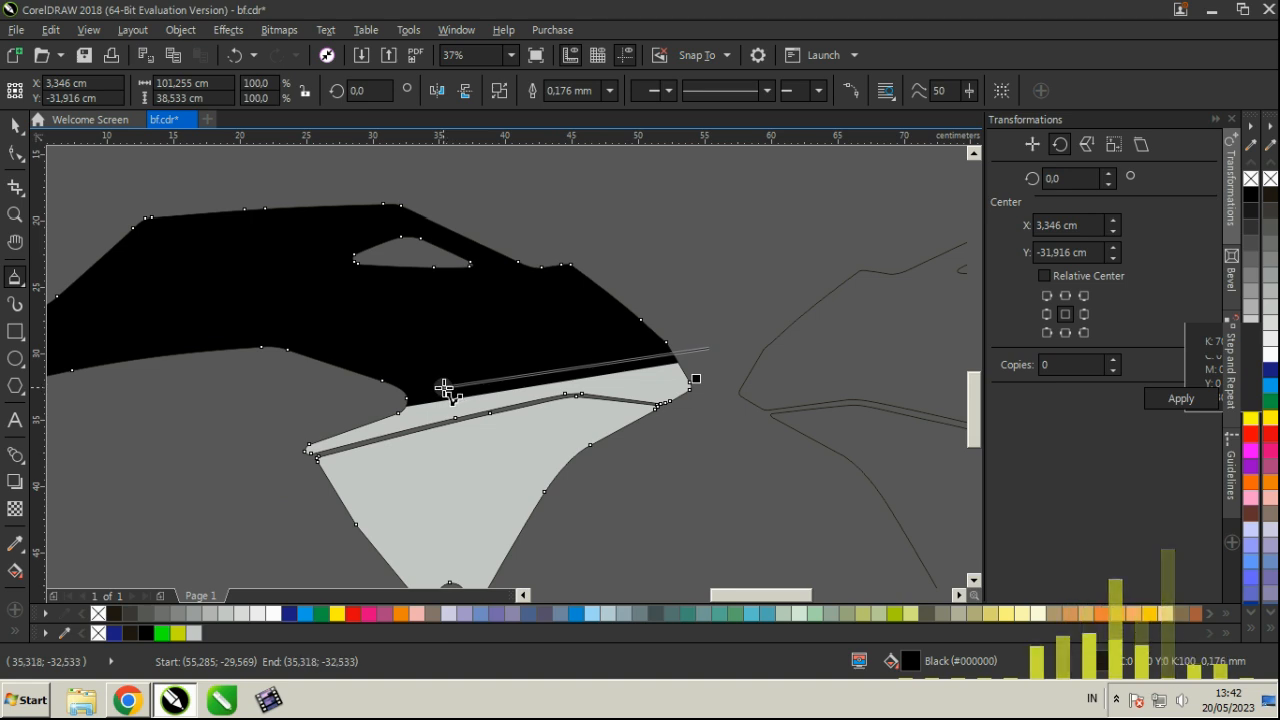
pyautogui.click(420, 380)
pyautogui.click(420, 380)
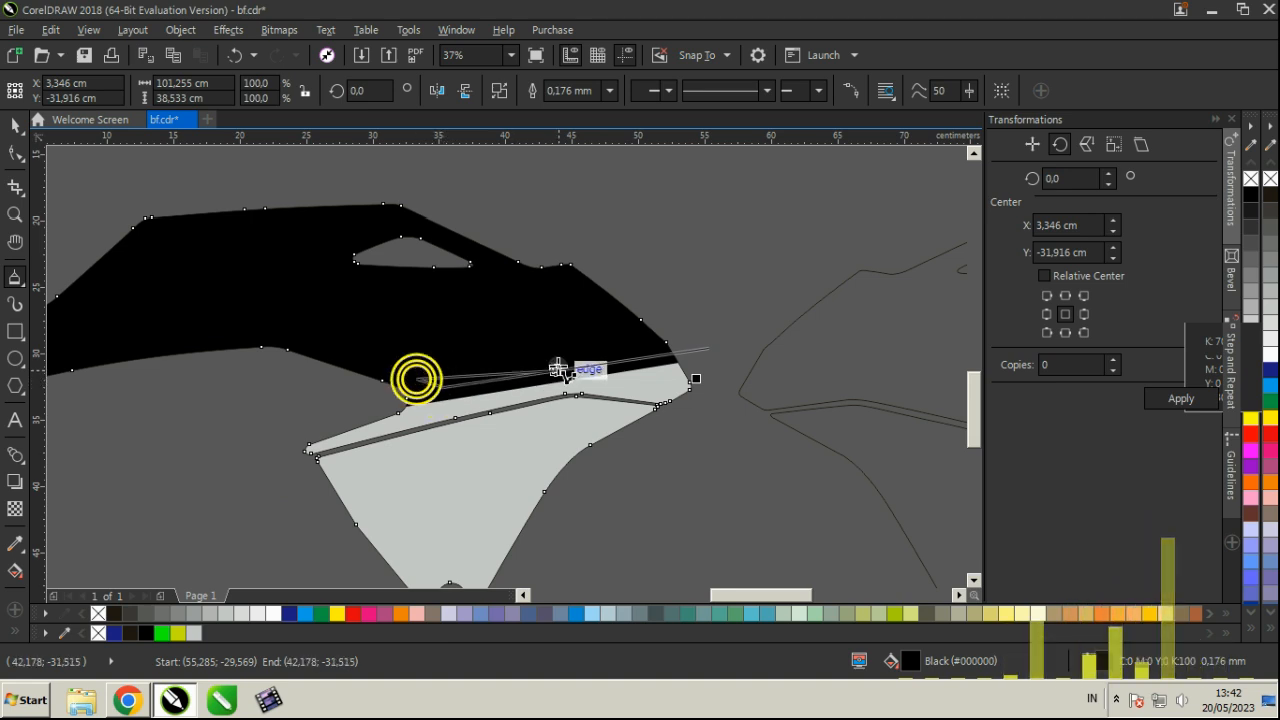
pyautogui.click(709, 347)
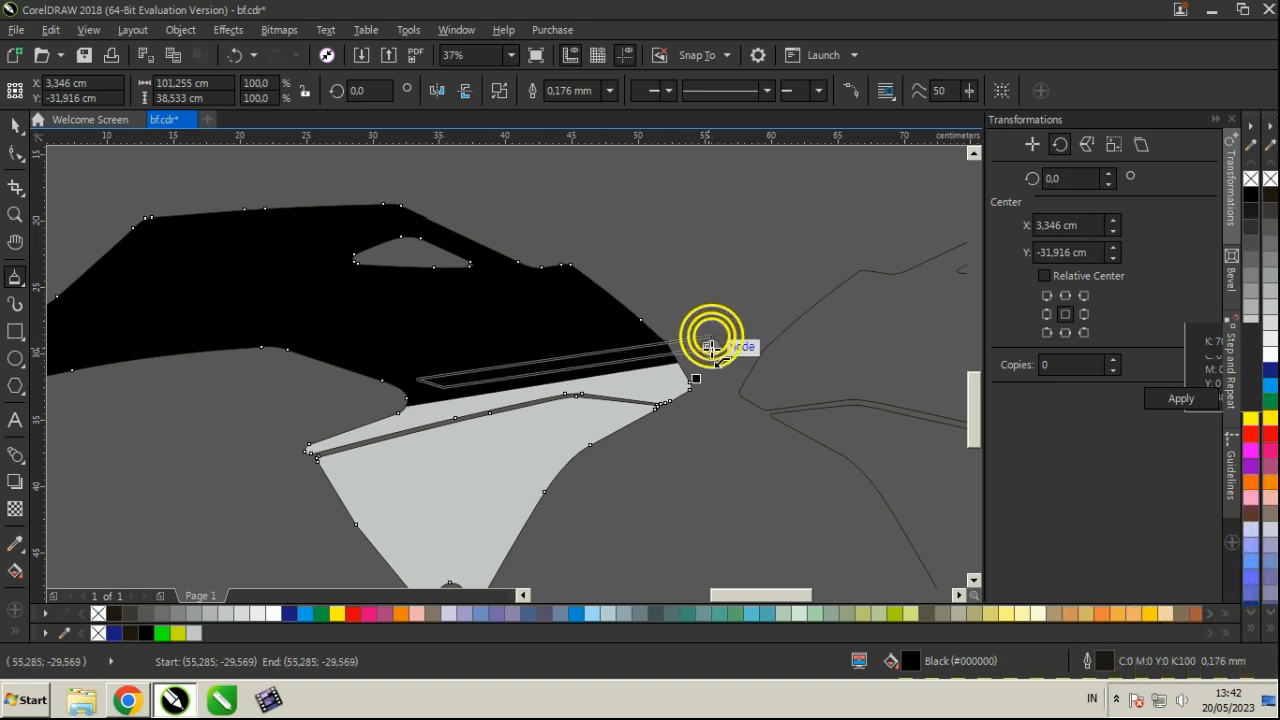
pyautogui.click(195, 636)
# Step: Reshape both ends of the light grey stripe by moving its end nodes, making it about 22.5 × 4.4 cm overall
pyautogui.scroll(-5, 615, 420)
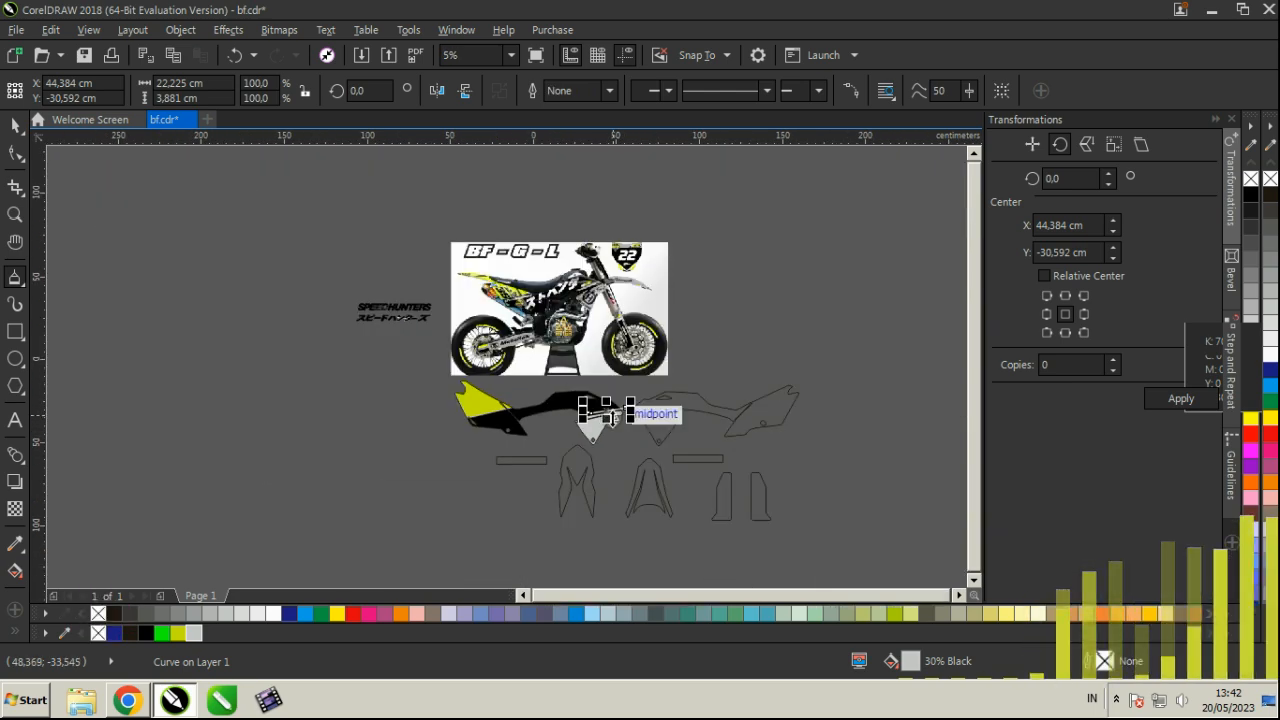
pyautogui.scroll(2, 595, 414)
pyautogui.scroll(1, 487, 300)
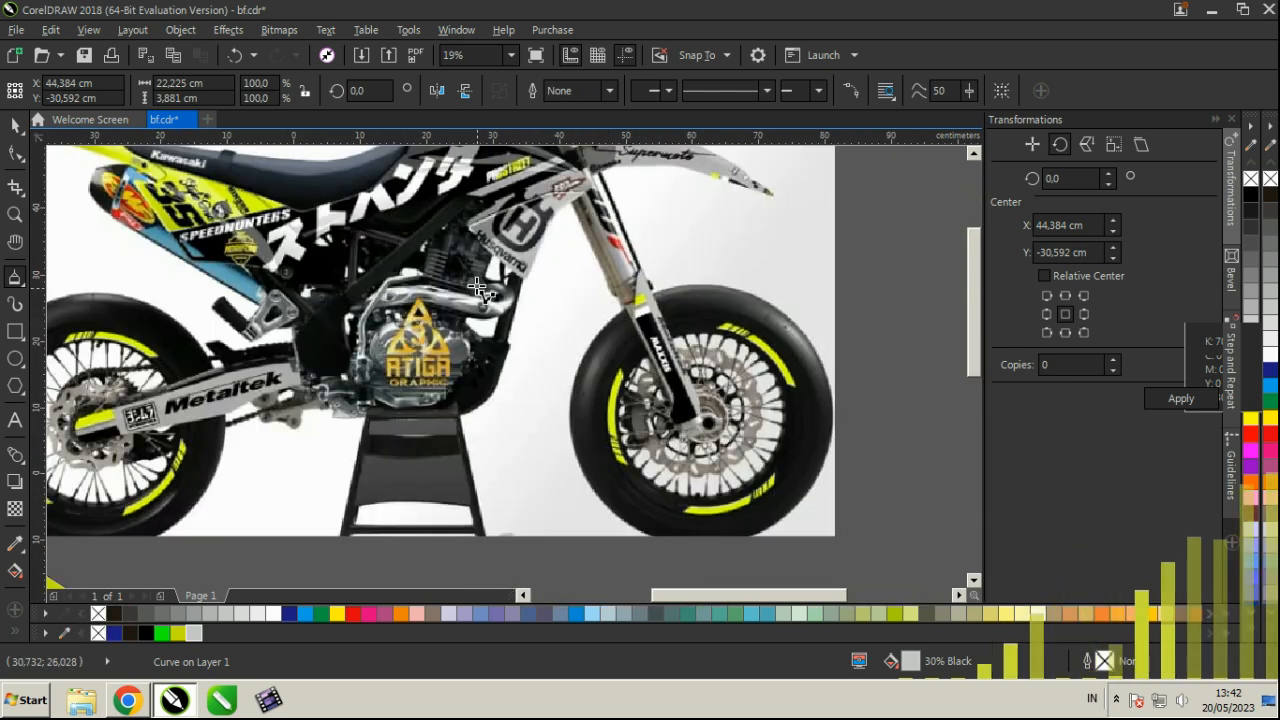
pyautogui.scroll(-1, 487, 300)
pyautogui.scroll(2, 520, 495)
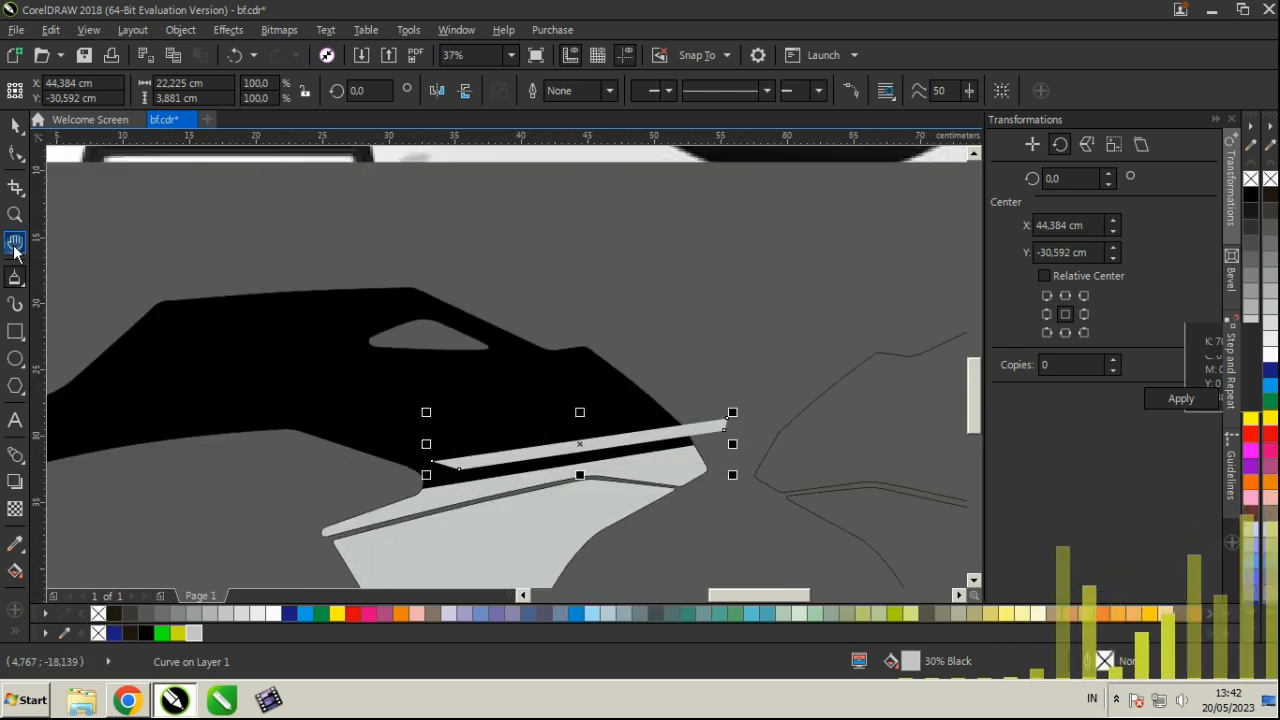
pyautogui.click(17, 157)
pyautogui.click(428, 455)
pyautogui.scroll(2, 428, 456)
pyautogui.moveTo(425, 457); pyautogui.dragTo(415, 446)
pyautogui.scroll(-1, 415, 446)
pyautogui.scroll(1, 686, 423)
pyautogui.moveTo(749, 405); pyautogui.dragTo(746, 383)
# Step: Place the light grey stripe inside the black fairing as a PowerClip
pyautogui.click(16, 124)
pyautogui.click(180, 29)
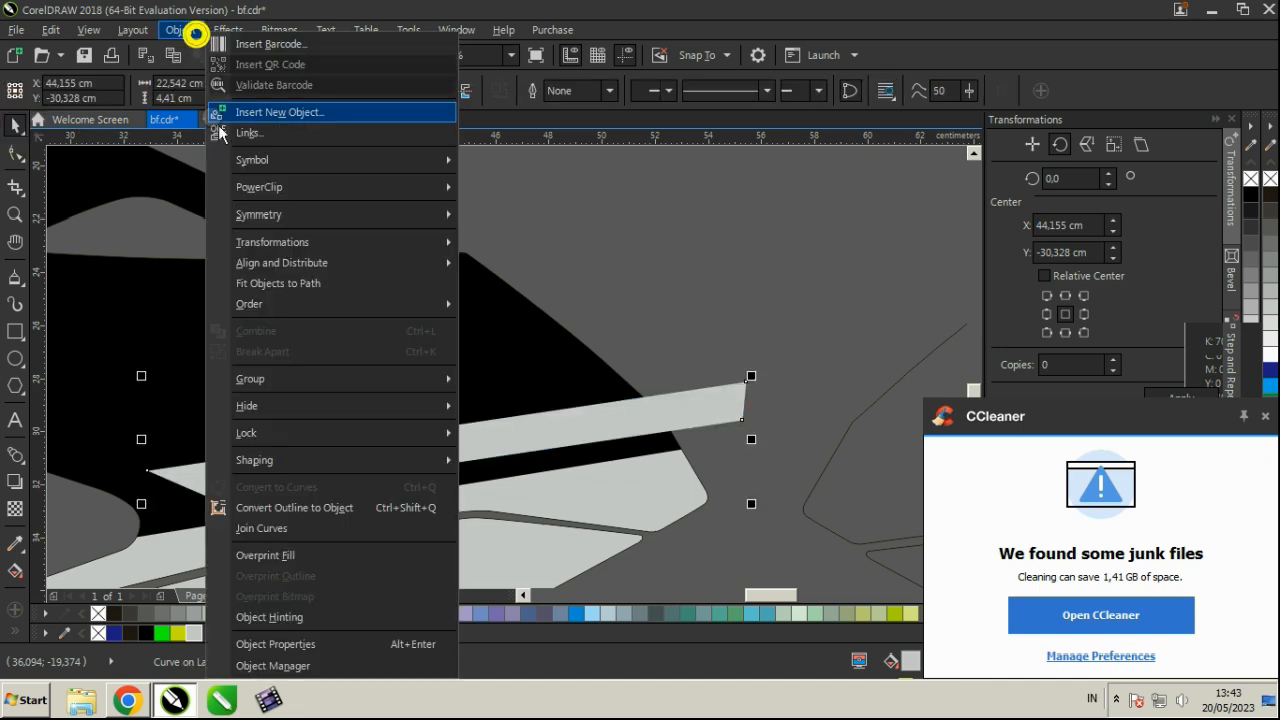
pyautogui.click(512, 195)
pyautogui.click(394, 308)
pyautogui.scroll(-3, 394, 308)
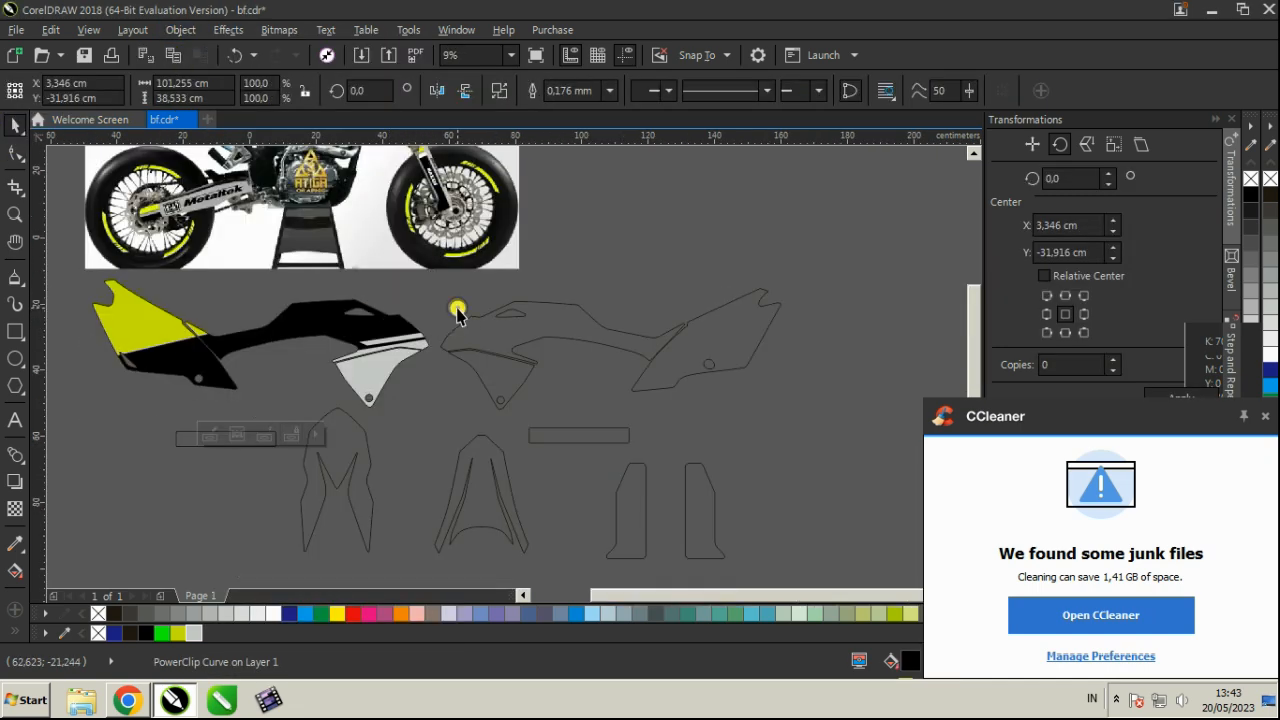
pyautogui.click(456, 303)
# Step: Combine the separate letters of the SPEEDHUNTERS wordmark beside the reference image into one curve
pyautogui.scroll(-1, 456, 303)
pyautogui.scroll(1, 437, 219)
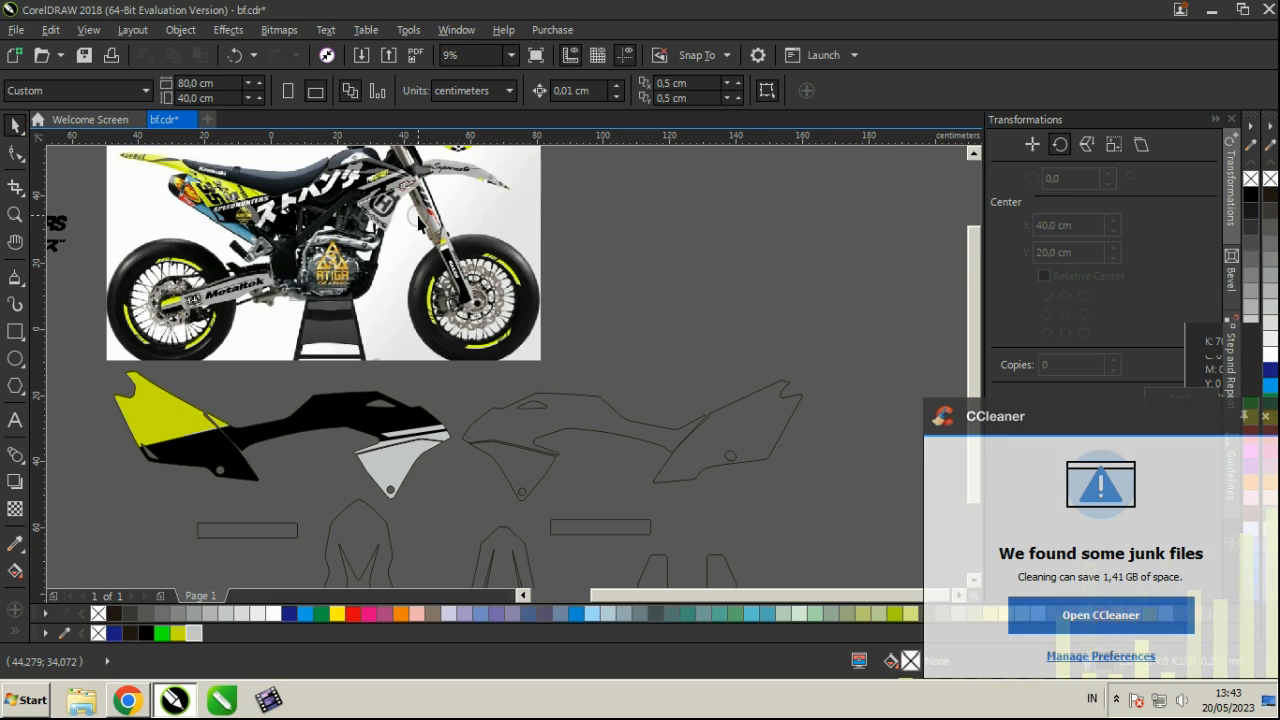
pyautogui.scroll(1, 392, 235)
pyautogui.scroll(-3, 340, 238)
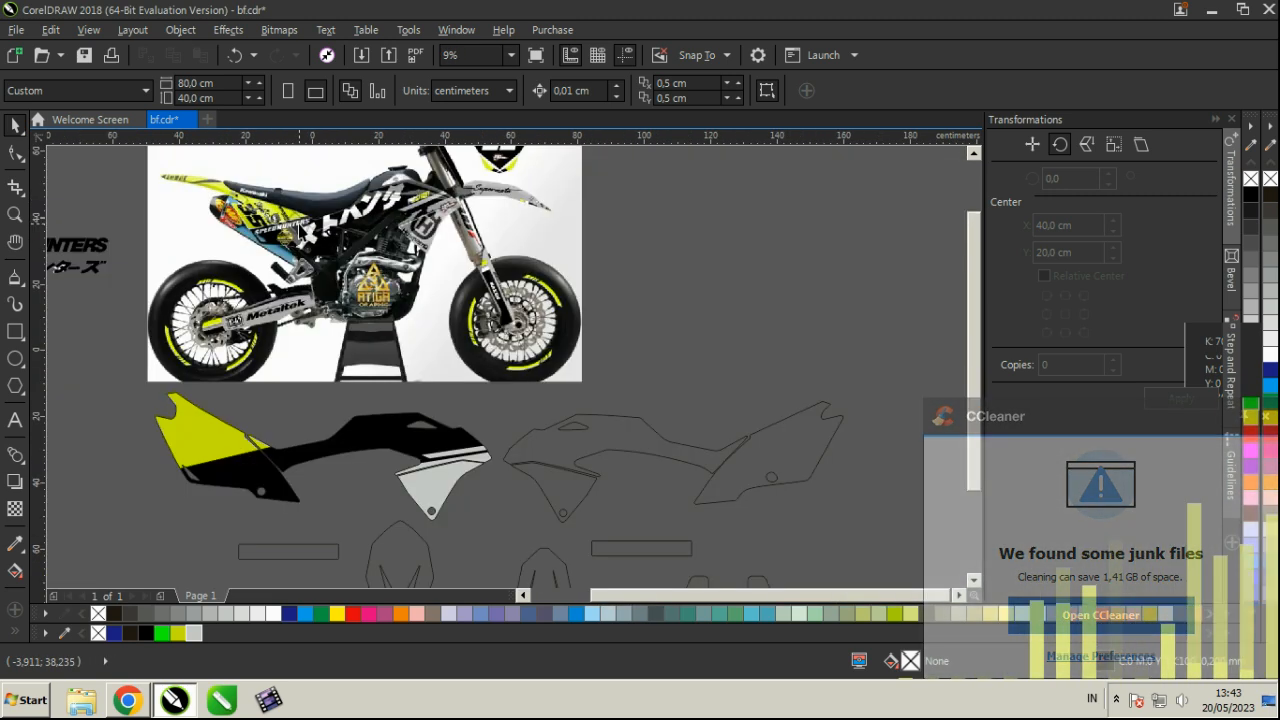
pyautogui.scroll(1, 320, 240)
pyautogui.click(160, 220)
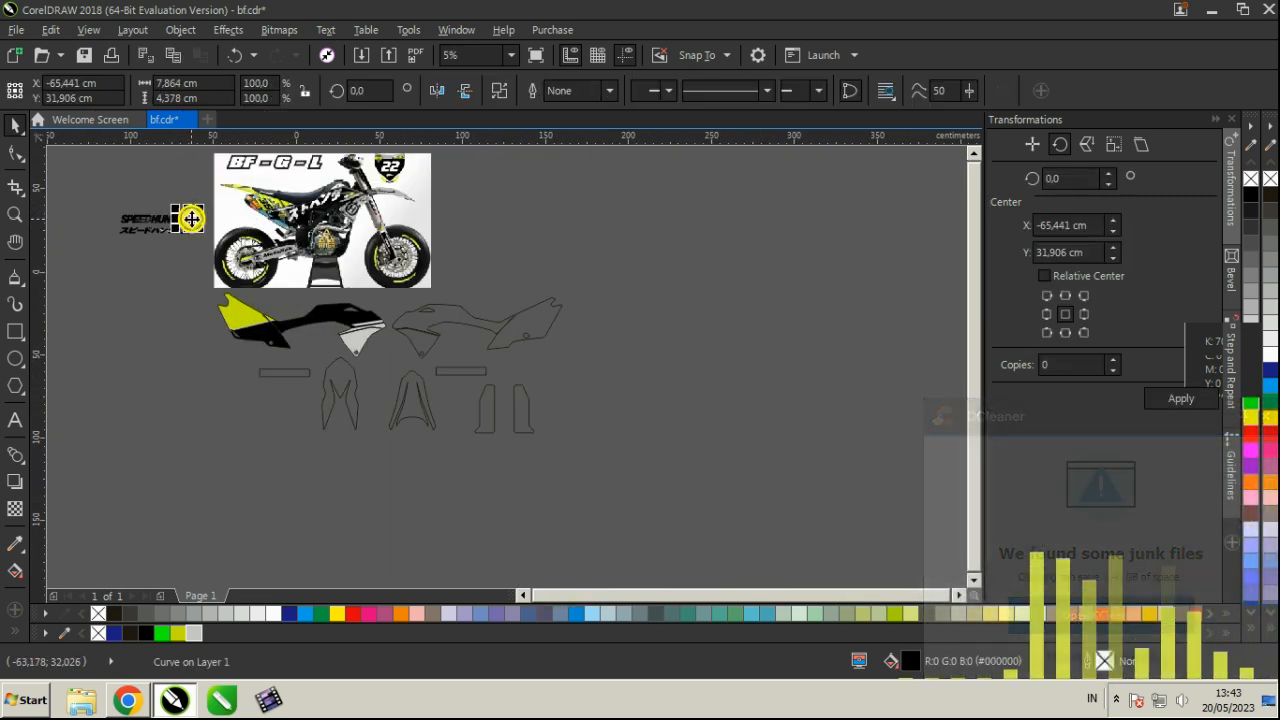
pyautogui.scroll(1, 128, 213)
pyautogui.click(271, 223)
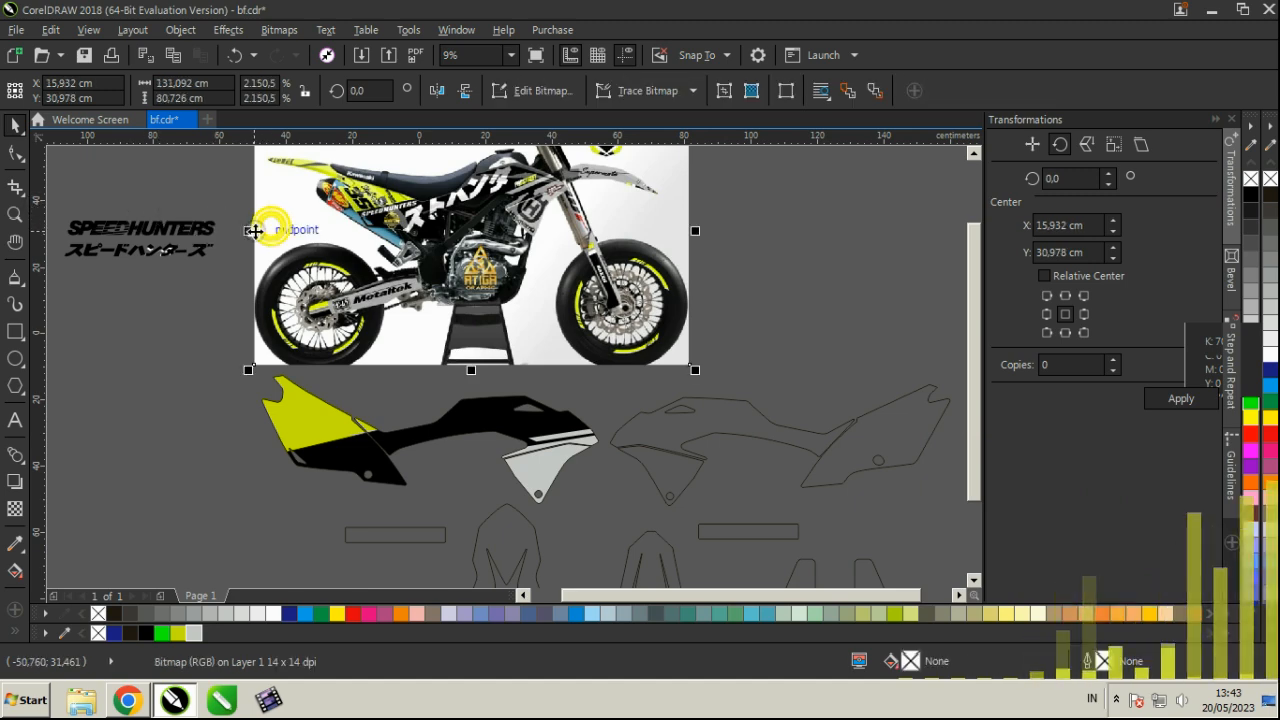
pyautogui.scroll(-1, 200, 223)
pyautogui.scroll(2, 191, 209)
pyautogui.click(390, 222)
pyautogui.moveTo(422, 276); pyautogui.dragTo(50, 196)
pyautogui.click(497, 91)
pyautogui.click(432, 186)
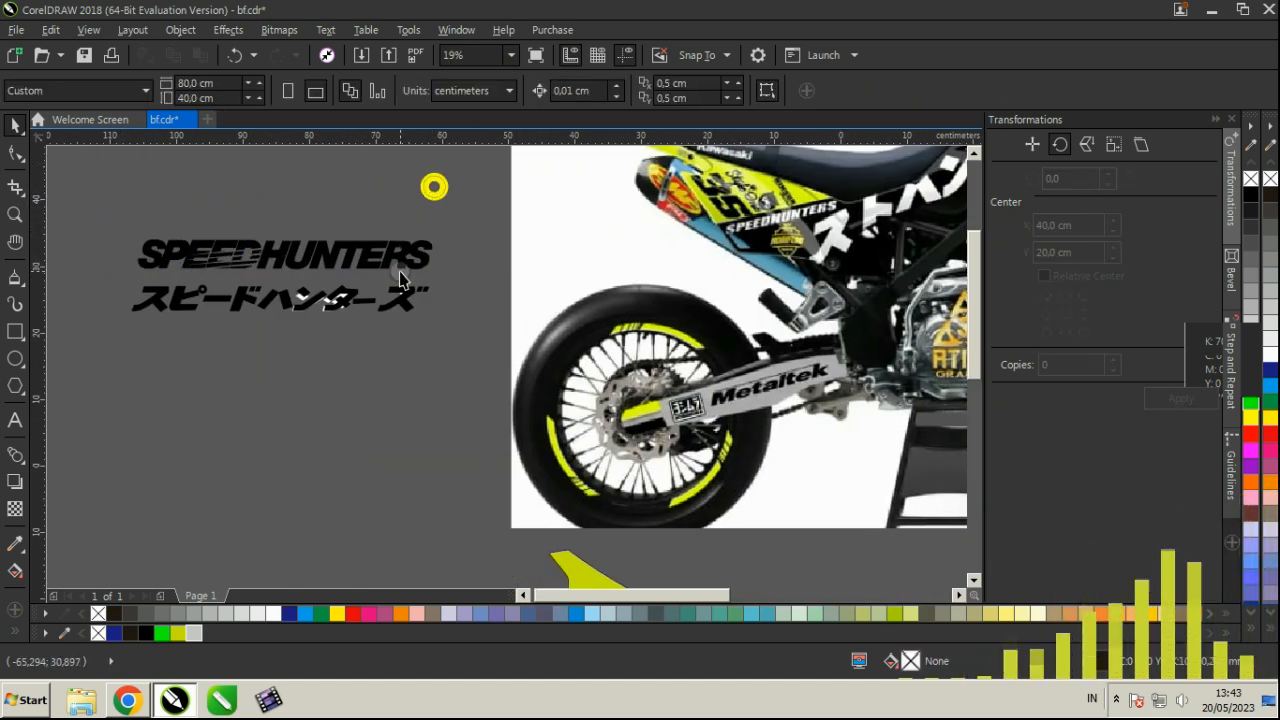
# Step: Delete the unwanted small pieces among the Japanese lettering below the SPEEDHUNTERS wordmark
pyautogui.scroll(3, 345, 305)
pyautogui.click(288, 290)
pyautogui.press('Delete')
pyautogui.click(120, 286)
pyautogui.press('Delete')
pyautogui.scroll(2, 213, 308)
pyautogui.click(217, 289)
pyautogui.press('Delete')
pyautogui.click(843, 252)
pyautogui.press('Delete')
# Step: Combine all remaining characters of the Japanese lettering into one curve
pyautogui.scroll(-3, 770, 345)
pyautogui.moveTo(425, 323); pyautogui.dragTo(186, 260)
pyautogui.click(500, 91)
# Step: Move the Japanese lettering over the bike stand in the reference image and rotate it by about 16.16°
pyautogui.scroll(-5, 447, 403)
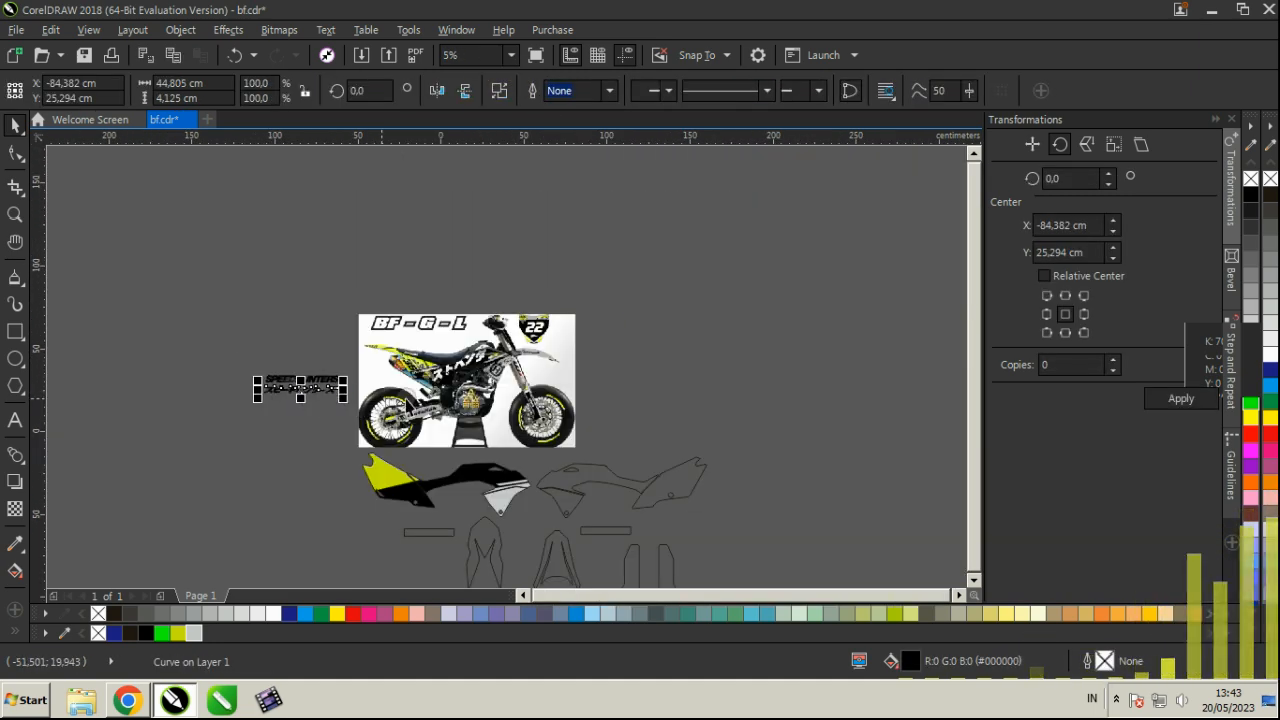
pyautogui.moveTo(213, 390); pyautogui.dragTo(541, 478)
pyautogui.scroll(-1, 520, 470)
pyautogui.scroll(1, 499, 470)
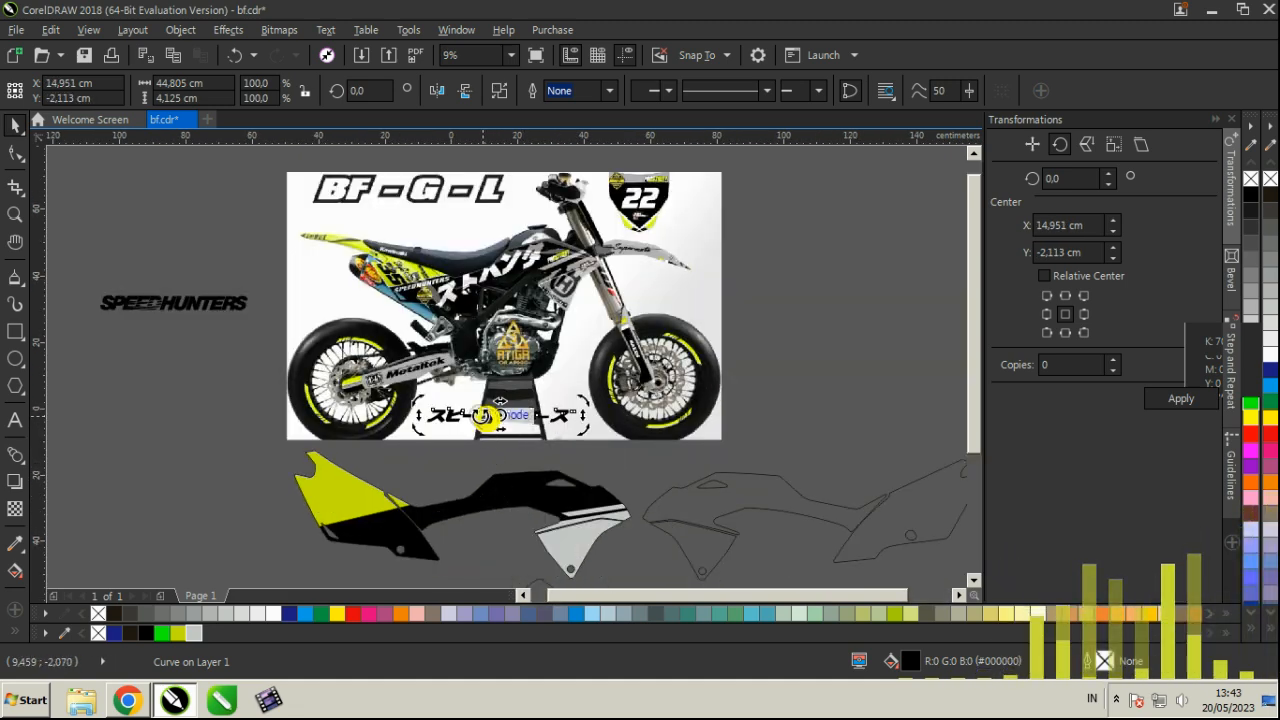
pyautogui.moveTo(413, 408); pyautogui.dragTo(420, 446)
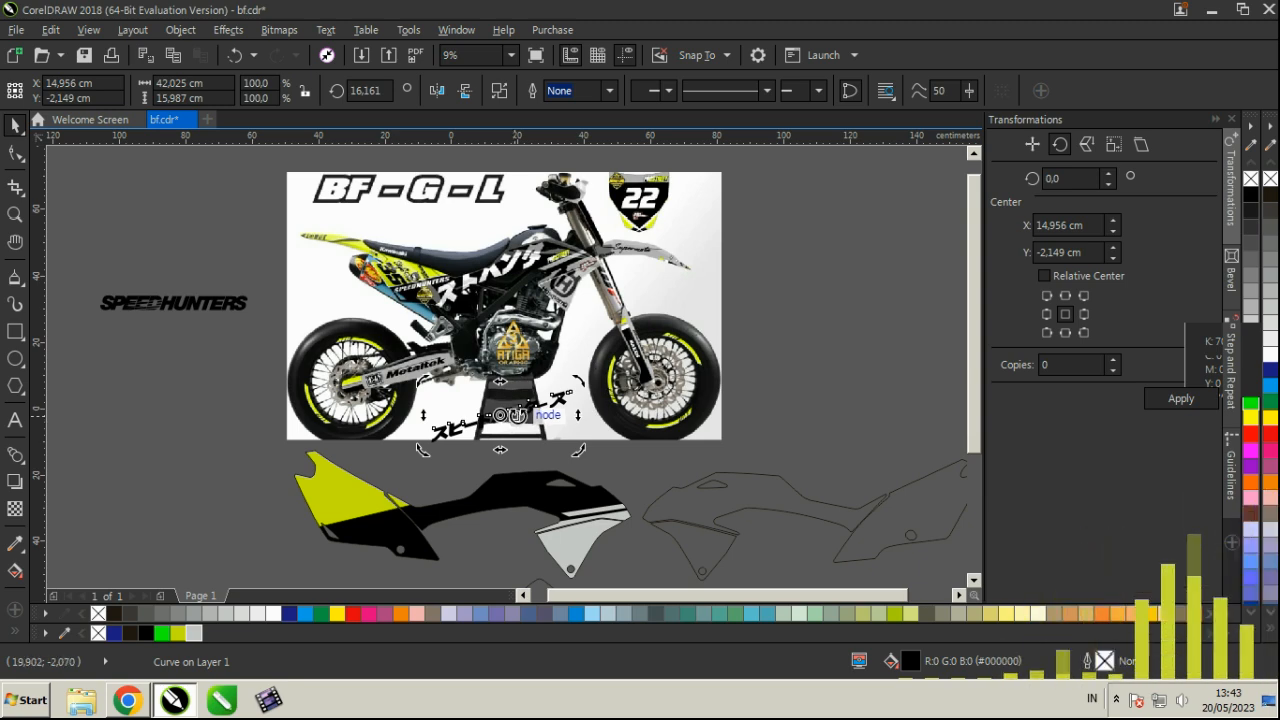
# Step: Enlarge the Japanese lettering to about 73.7 × 28 cm and move it onto the black fairing
pyautogui.scroll(-1, 516, 413)
pyautogui.scroll(1, 528, 437)
pyautogui.click(576, 377)
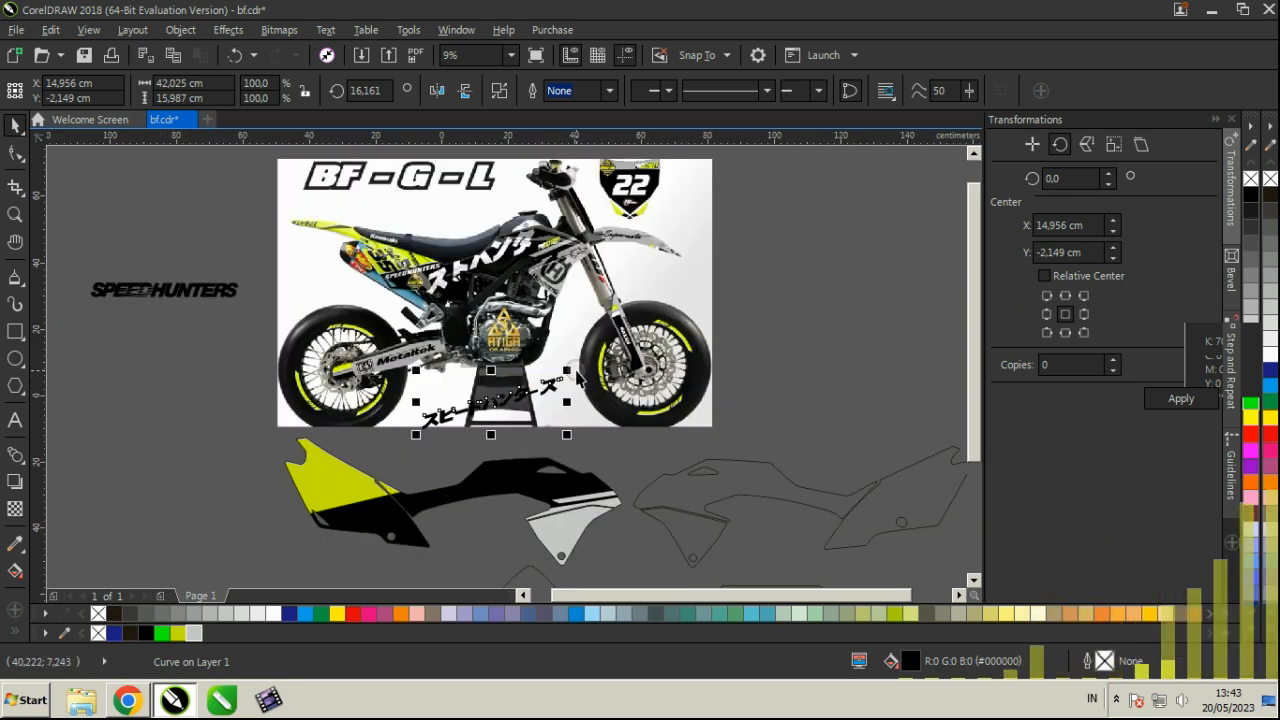
pyautogui.moveTo(568, 369); pyautogui.dragTo(632, 312)
pyautogui.moveTo(536, 378); pyautogui.dragTo(484, 485)
# Step: Fill the Japanese lettering on the black fairing with white, as in the reference image
pyautogui.scroll(3, 445, 270)
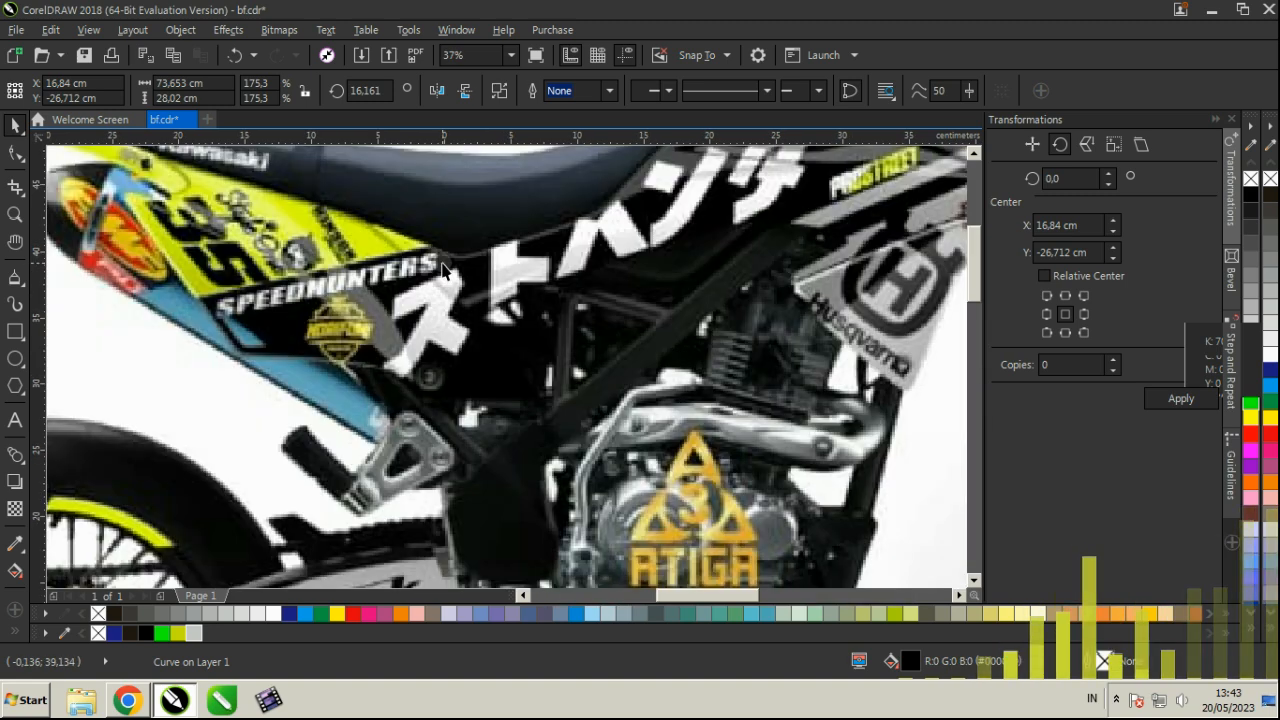
pyautogui.scroll(-3, 518, 262)
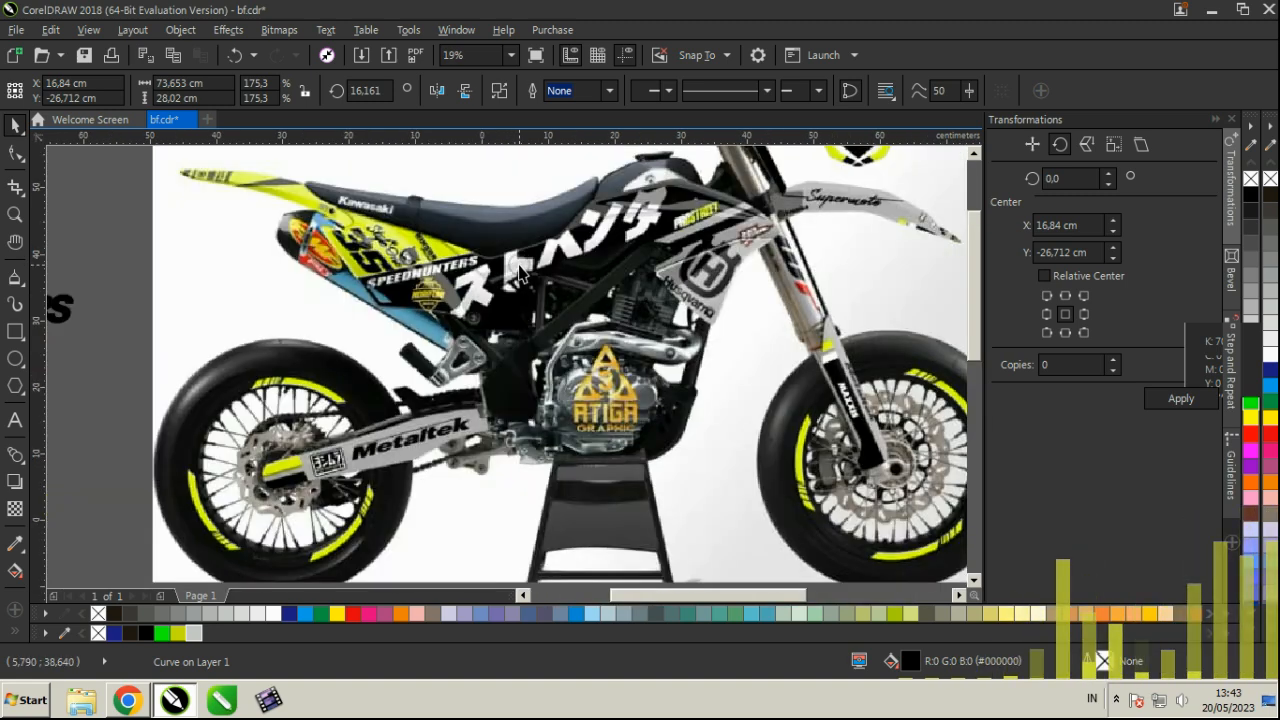
pyautogui.scroll(3, 432, 530)
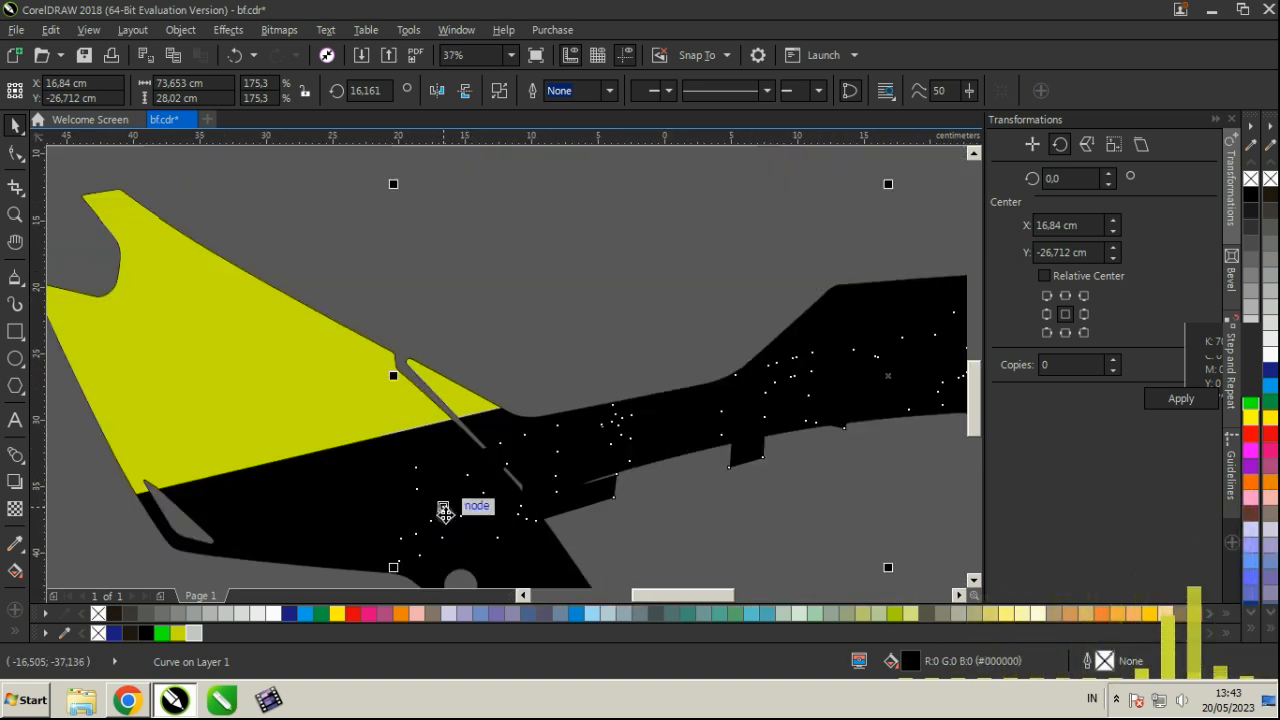
pyautogui.scroll(-3, 545, 430)
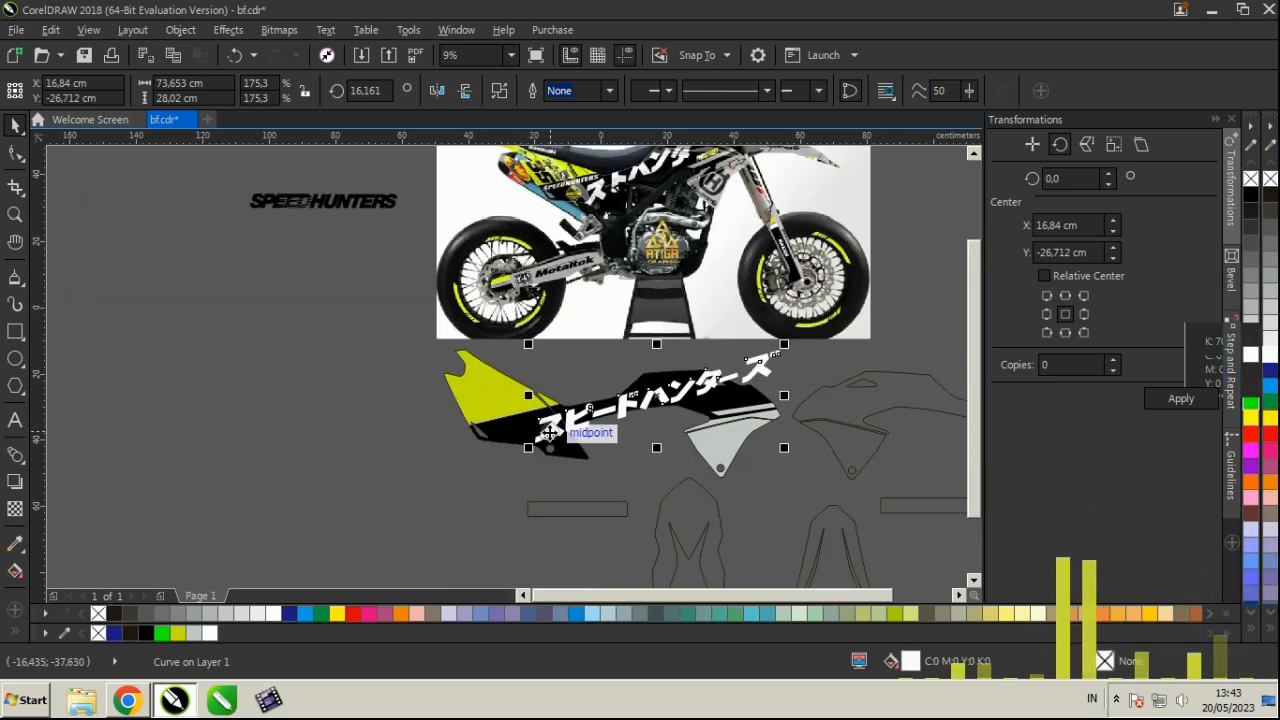
# Step: Shift the white Japanese lettering slightly up along the fairing and scale it down to about 63.1 × 24 cm
pyautogui.scroll(3, 570, 420)
pyautogui.moveTo(551, 414); pyautogui.dragTo(529, 429)
pyautogui.scroll(-1, 529, 429)
pyautogui.scroll(-2, 708, 375)
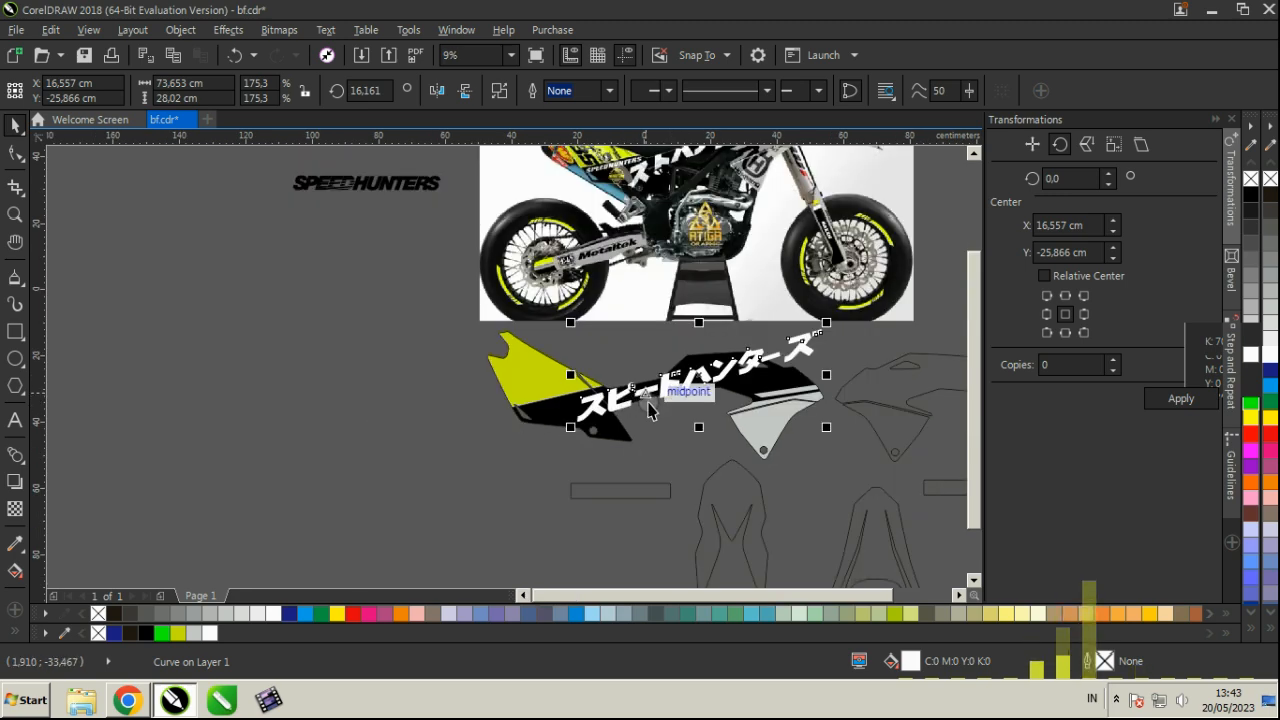
pyautogui.scroll(1, 726, 318)
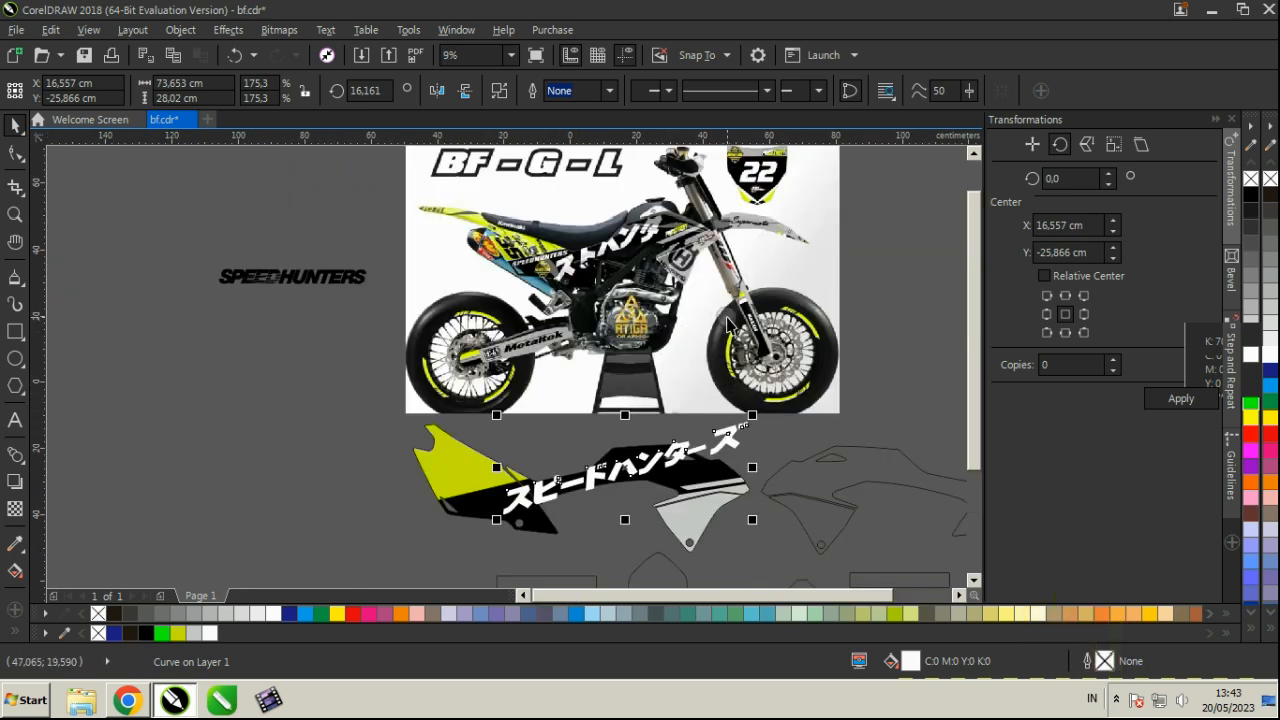
pyautogui.moveTo(750, 418); pyautogui.dragTo(720, 415)
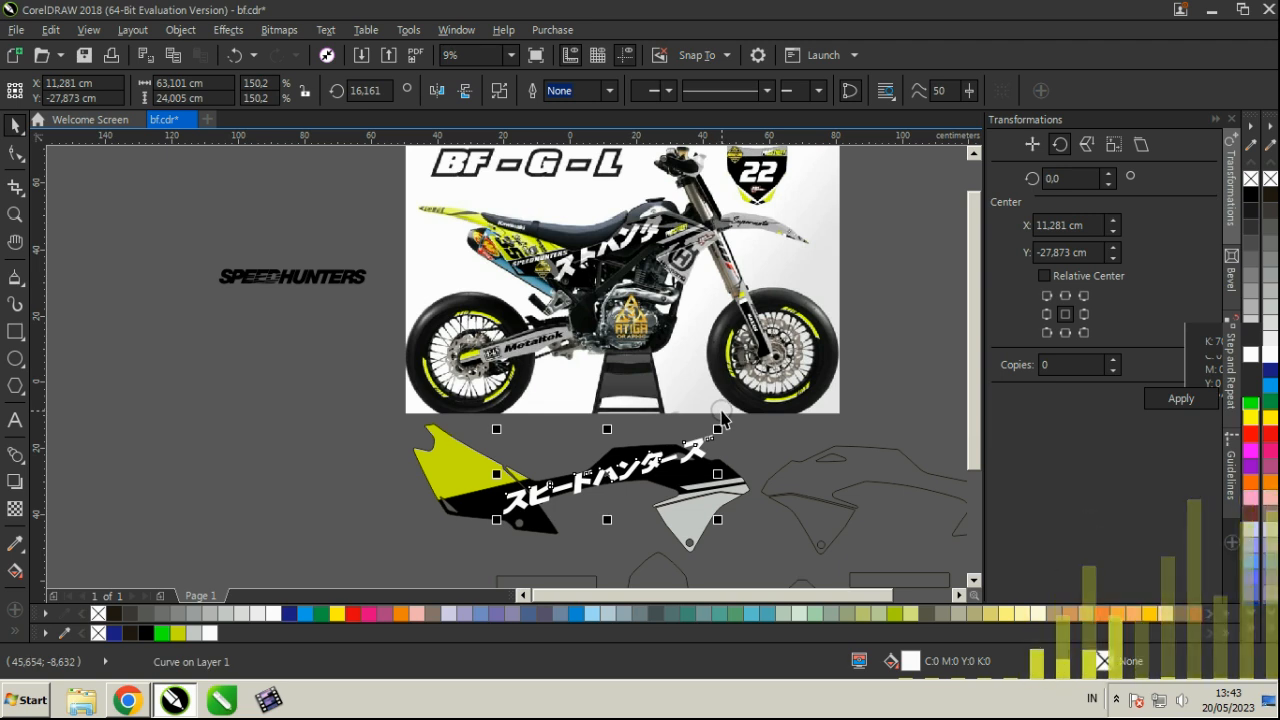
# Step: Place the white Japanese lettering inside the black fairing as a PowerClip
pyautogui.click(180, 29)
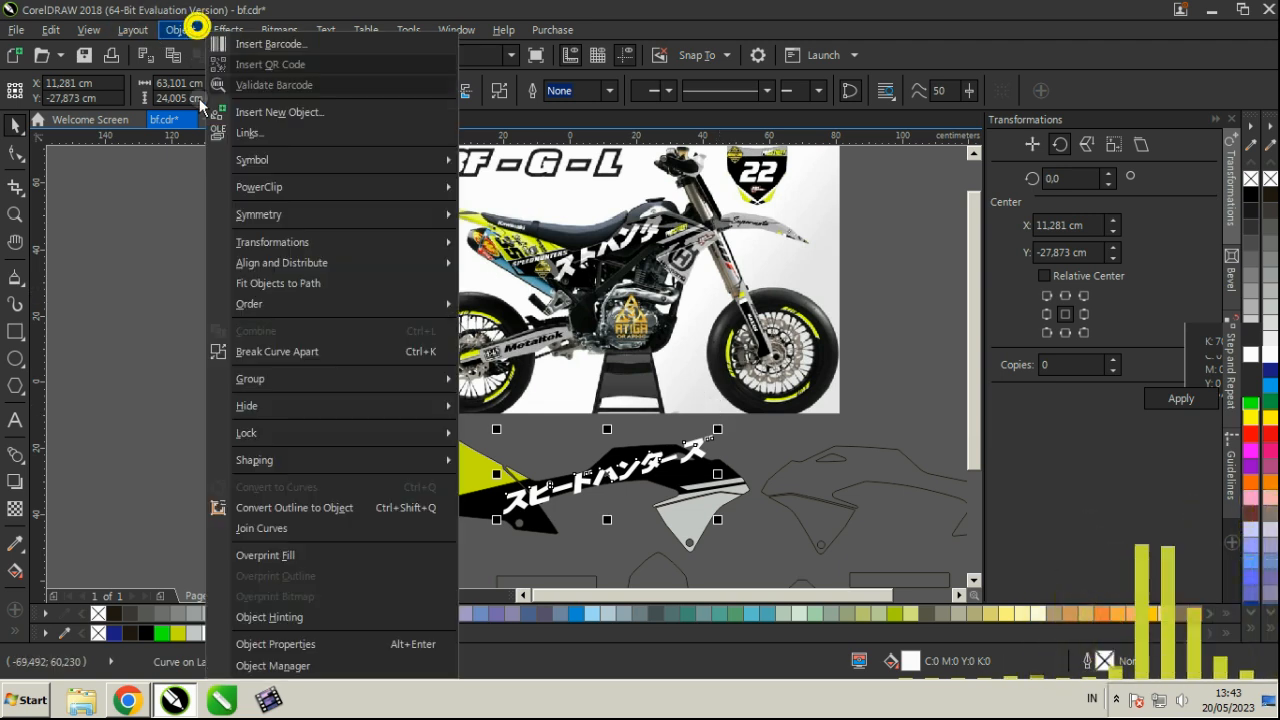
pyautogui.moveTo(445, 191)
pyautogui.click(521, 191)
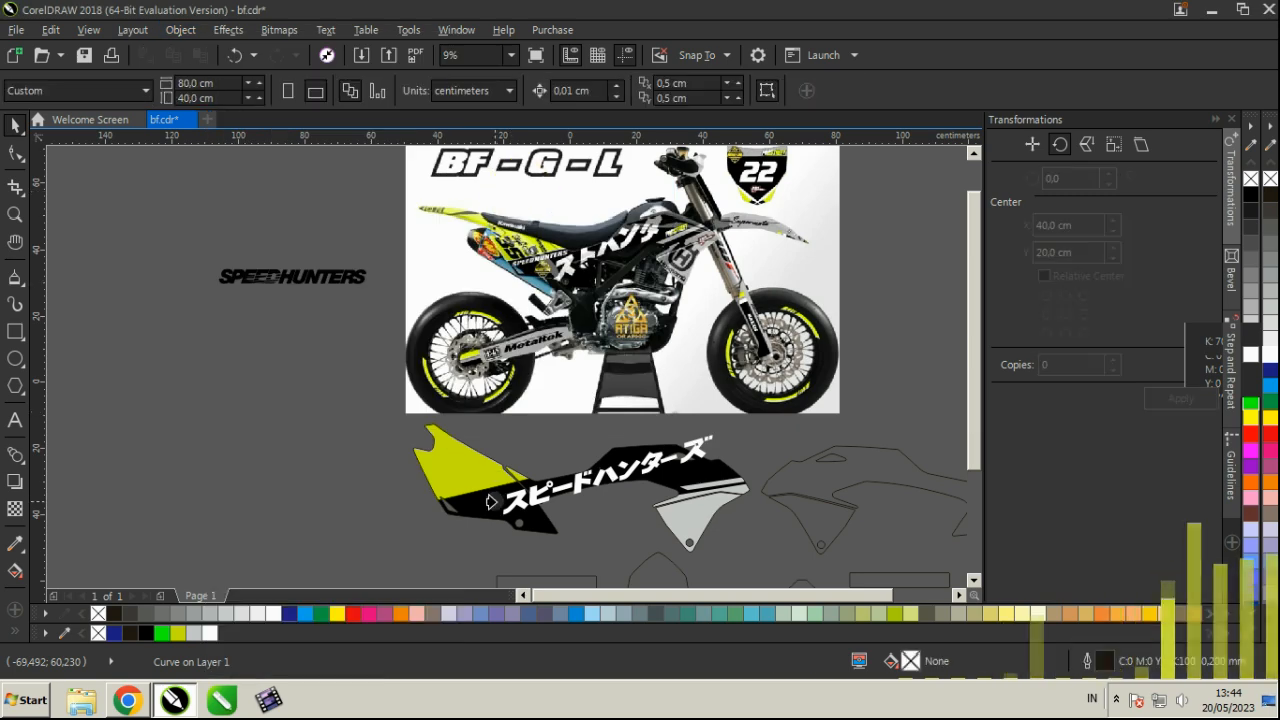
pyautogui.click(497, 497)
pyautogui.click(545, 466)
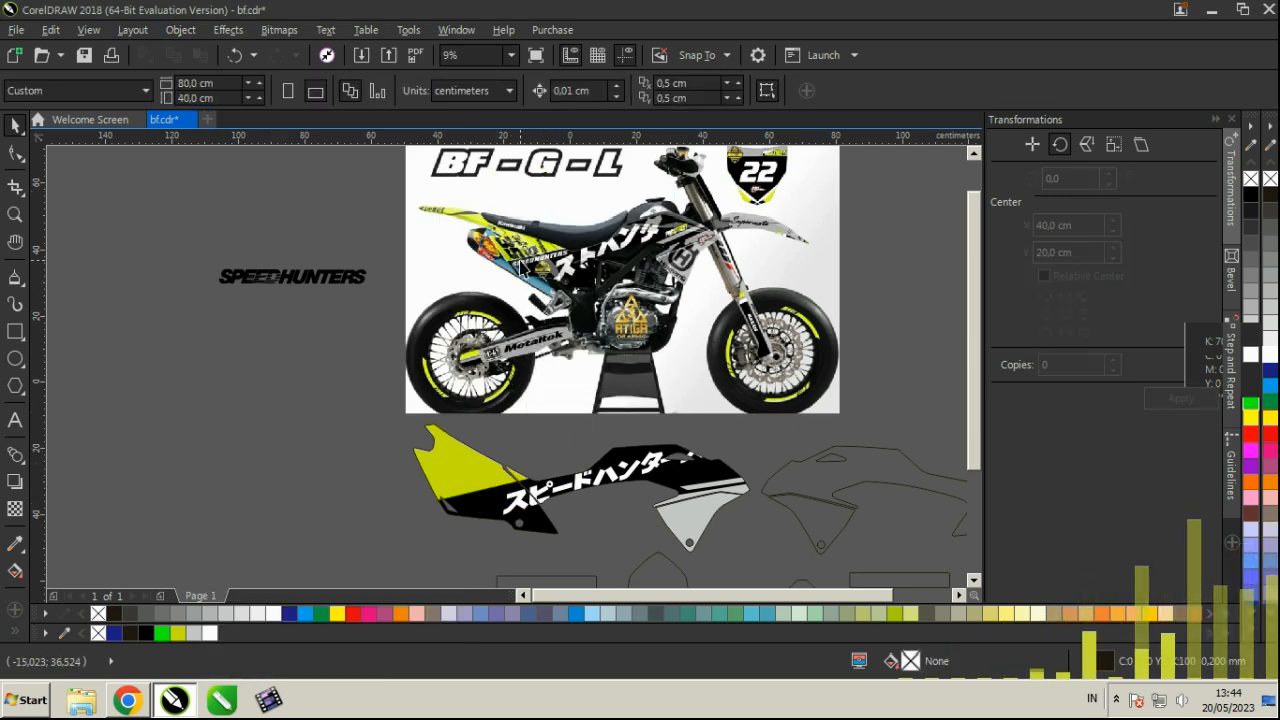
# Step: Copy the SPEEDHUNTERS wordmark onto the rear part of the black fairing and scale the copy down to fit
pyautogui.scroll(1, 518, 263)
pyautogui.scroll(-1, 657, 250)
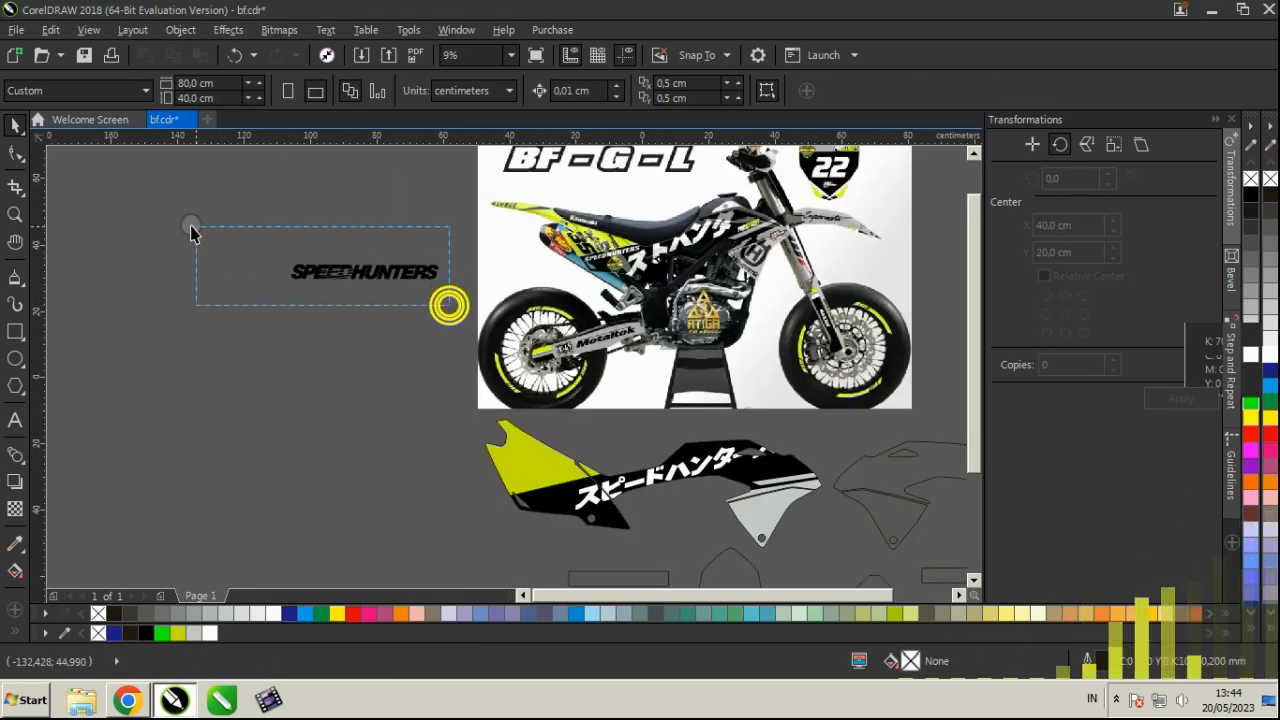
pyautogui.moveTo(449, 305); pyautogui.dragTo(219, 234)
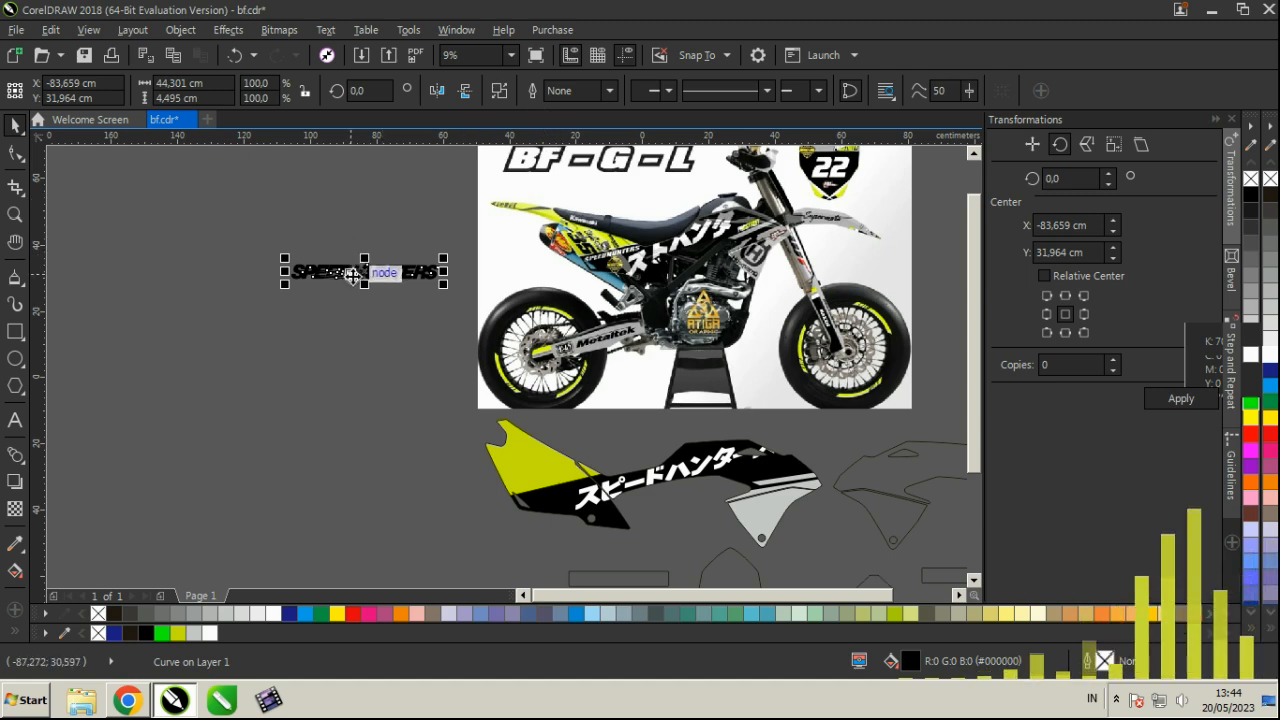
pyautogui.moveTo(352, 277); pyautogui.dragTo(594, 508)
pyautogui.scroll(3, 637, 505)
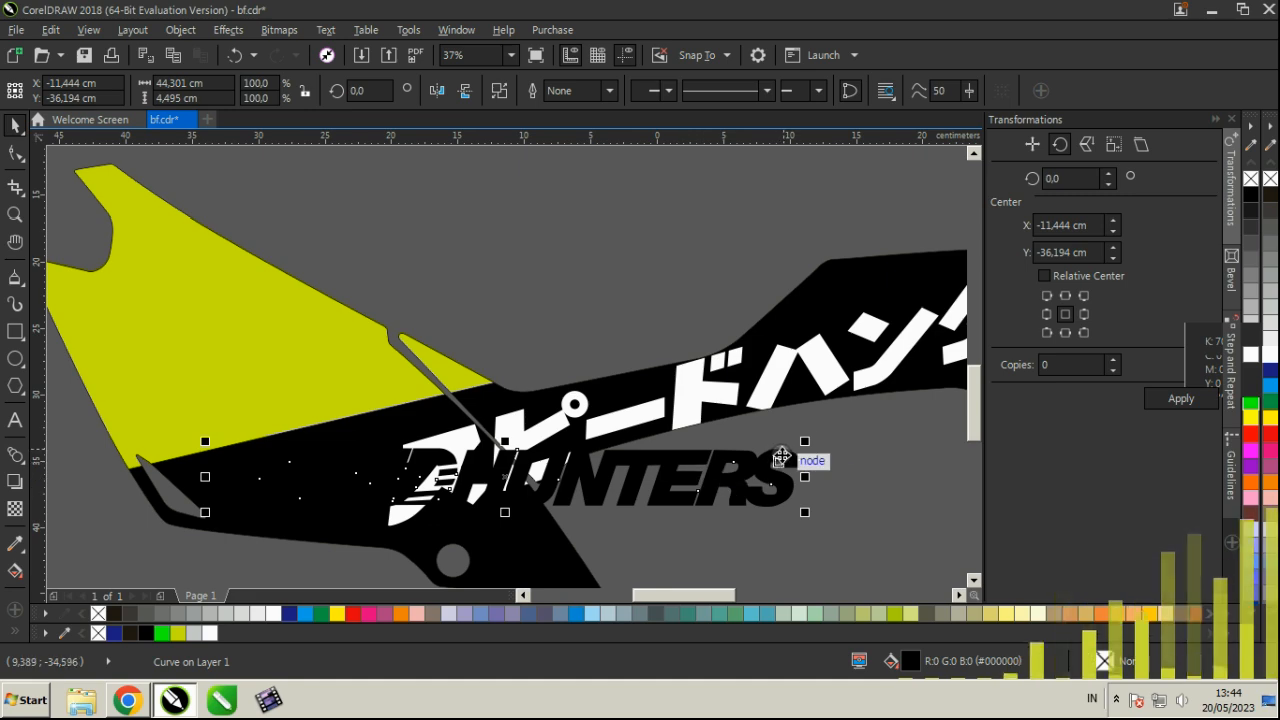
pyautogui.moveTo(805, 442); pyautogui.dragTo(402, 478)
# Step: Fill the small SPEEDHUNTERS copy with white and tilt it to follow the yellow-green area's lower edge
pyautogui.click(1272, 358)
pyautogui.scroll(2, 280, 449)
pyautogui.click(290, 525)
pyautogui.moveTo(343, 517); pyautogui.dragTo(590, 330)
# Step: Compare the decorated fairing with the graphics on the reference motorcycle's side panels
pyautogui.scroll(-3, 430, 424)
pyautogui.click(453, 300)
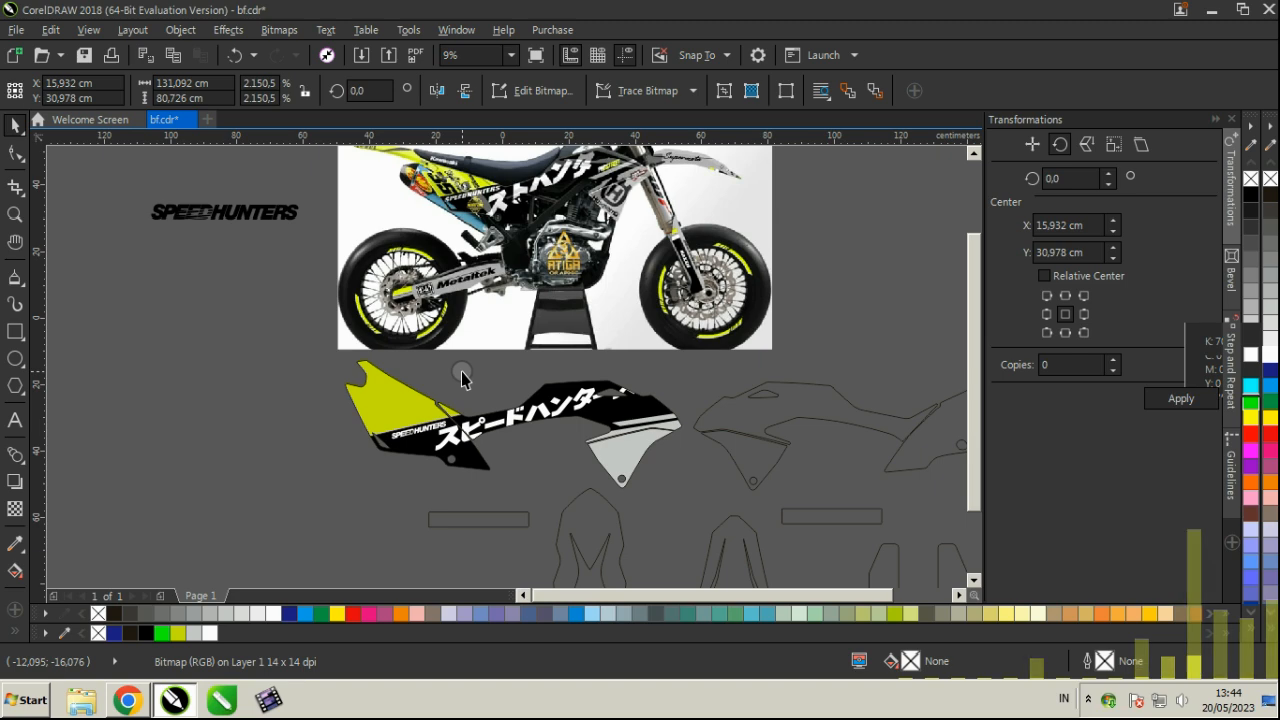
pyautogui.click(462, 377)
pyautogui.scroll(2, 465, 178)
pyautogui.scroll(-2, 440, 228)
pyautogui.scroll(1, 697, 237)
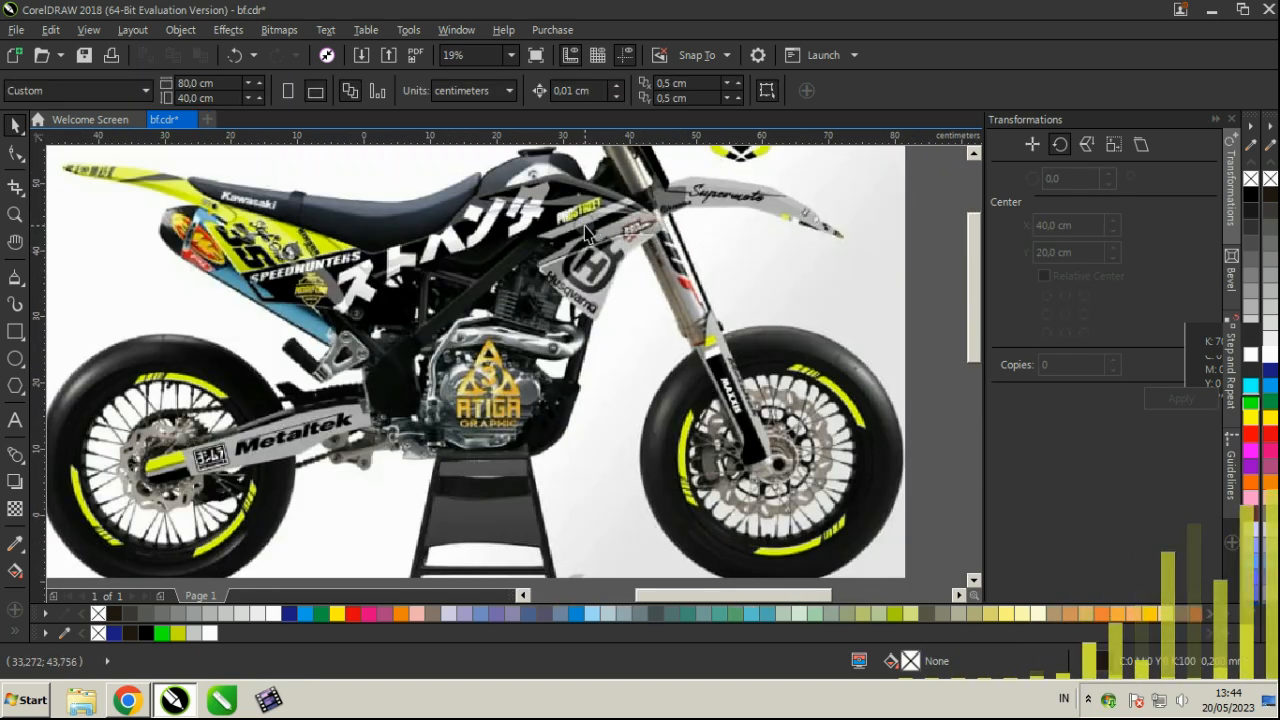
pyautogui.scroll(-3, 588, 232)
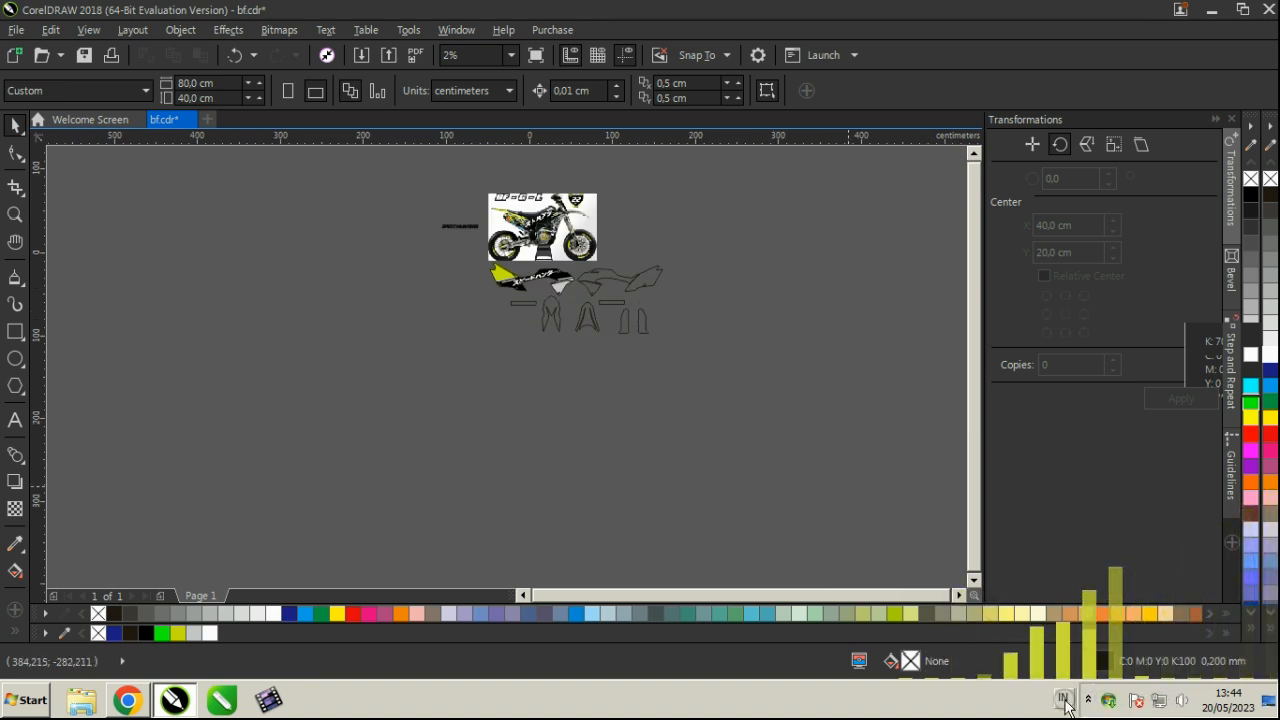
pyautogui.click(1085, 699)
pyautogui.rightClick(1128, 618)
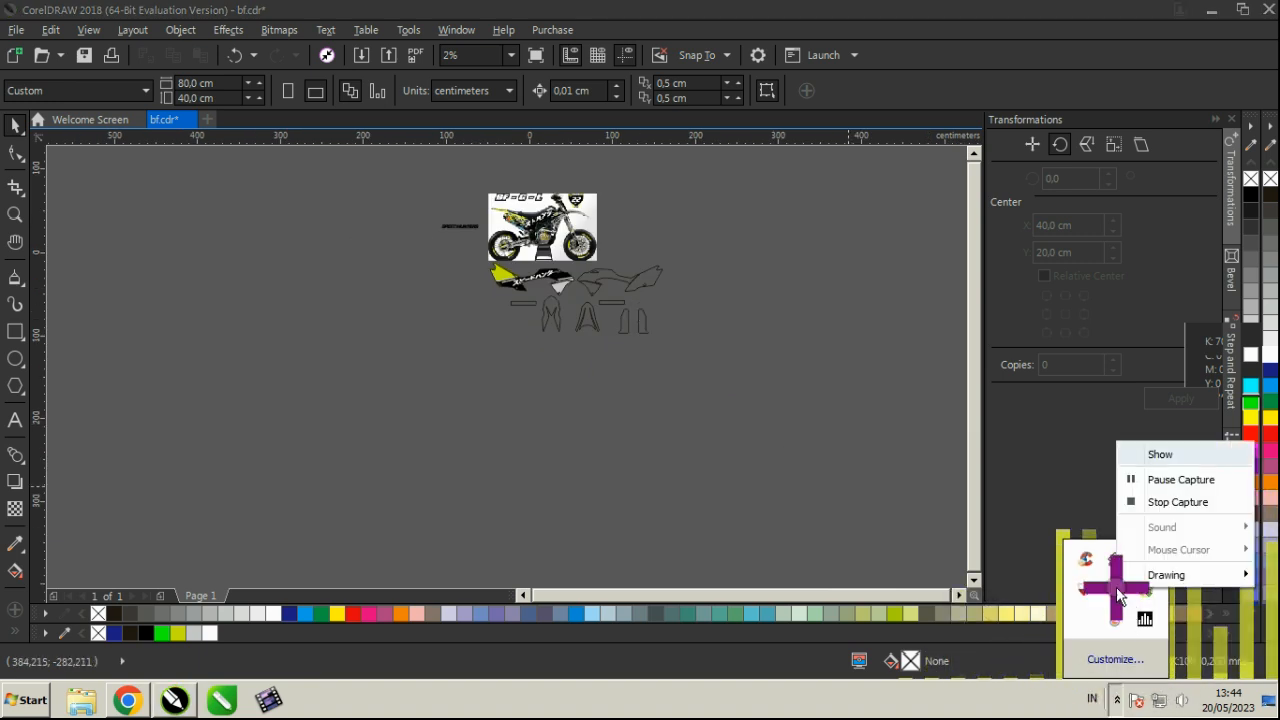
pyautogui.click(1141, 468)
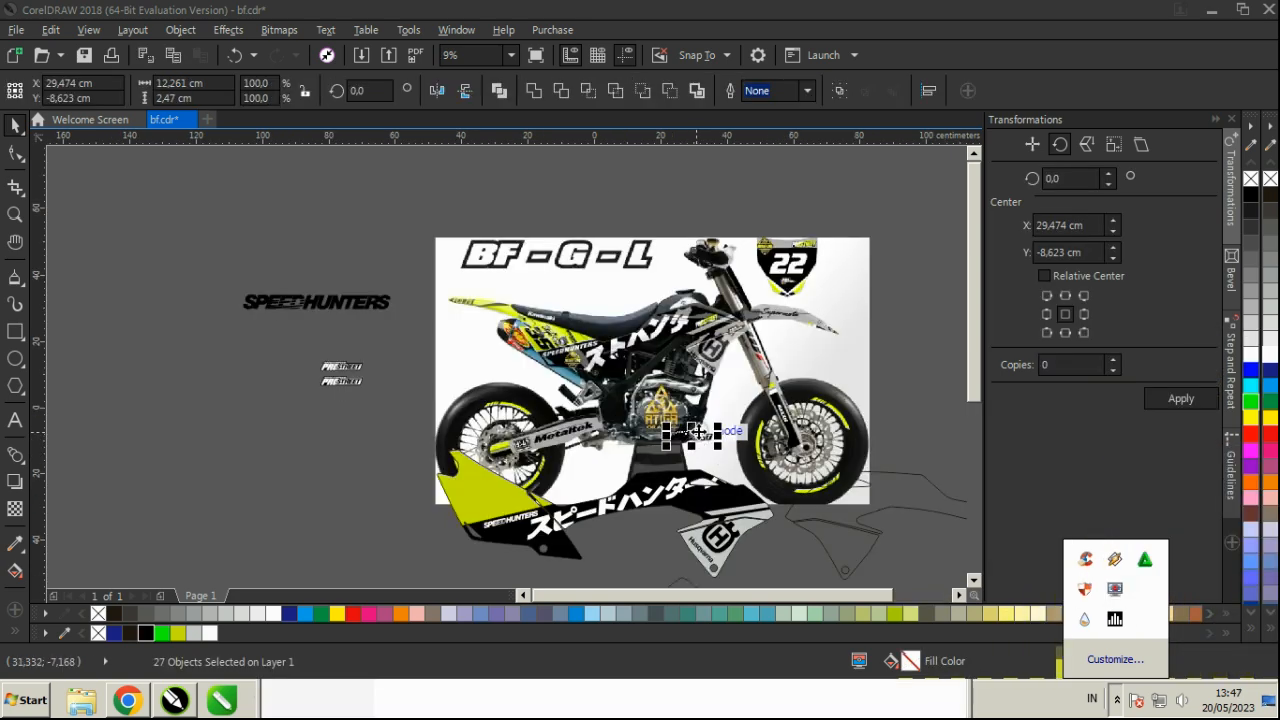
# Step: Move the Need for Speed ProStreet logo onto the black fairing's front part and fill it with yellow-green
pyautogui.moveTo(698, 432); pyautogui.dragTo(741, 502)
pyautogui.scroll(3, 750, 510)
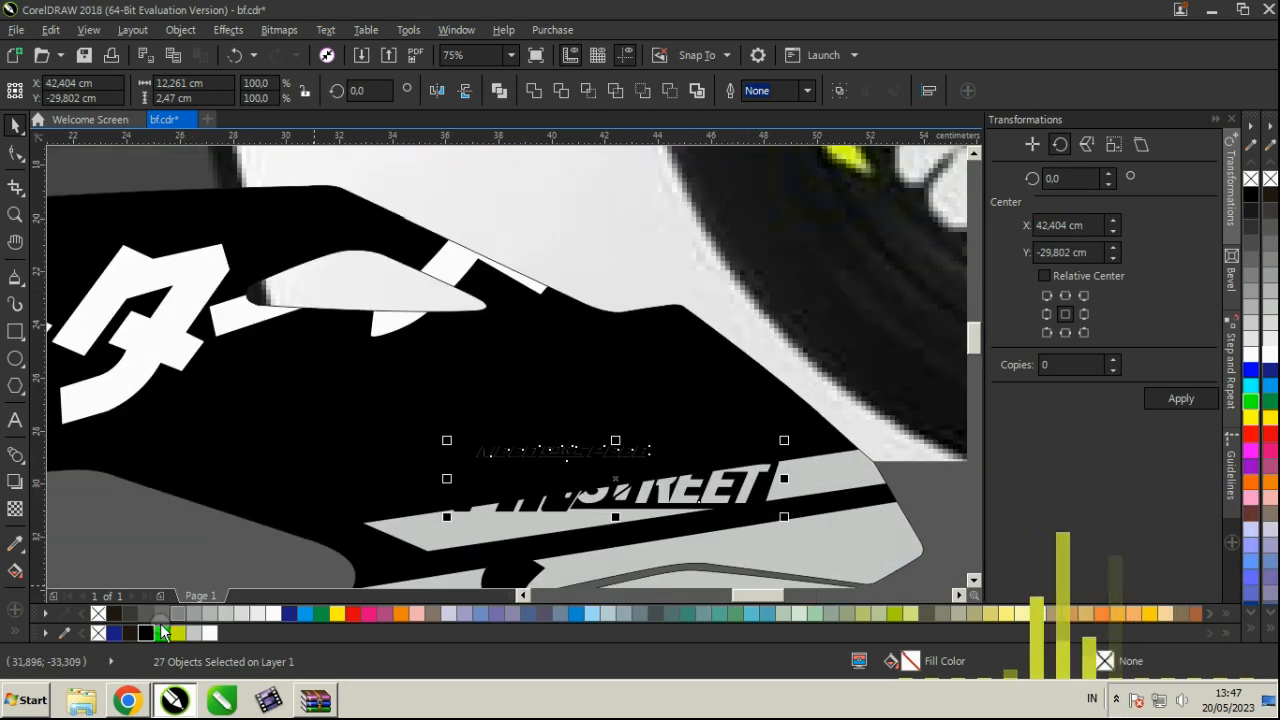
pyautogui.click(190, 634)
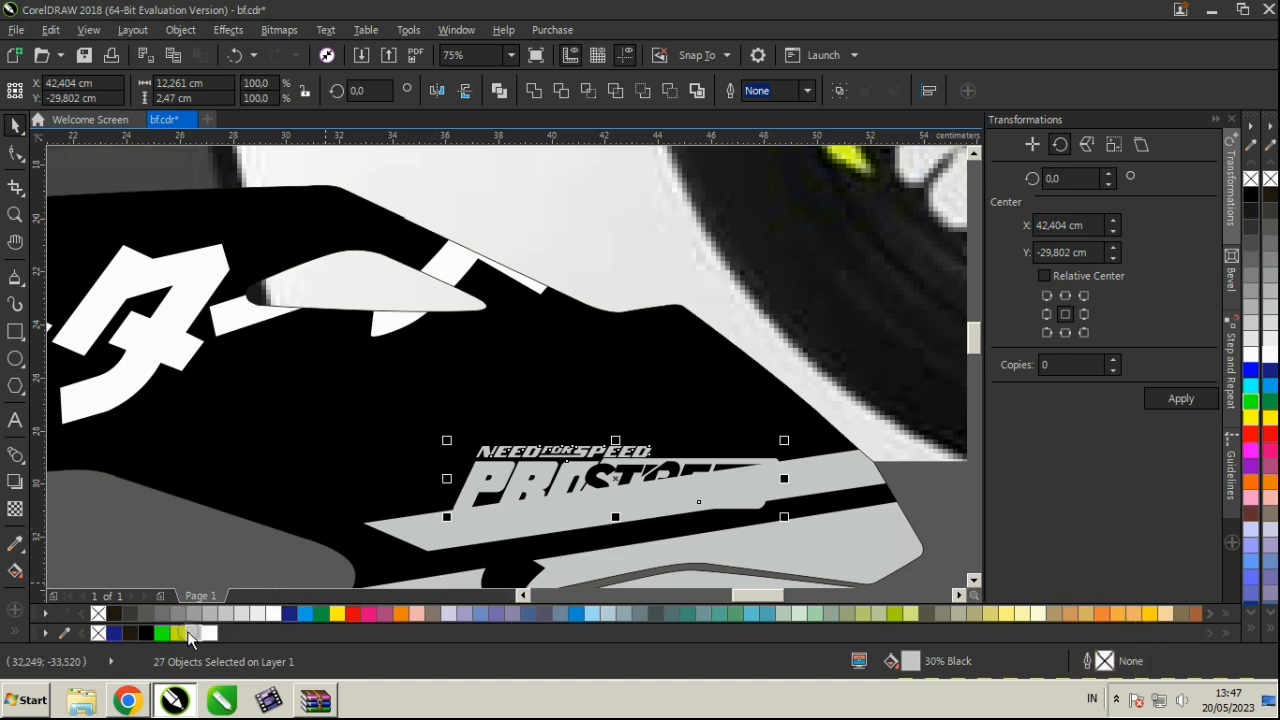
pyautogui.click(178, 633)
# Step: Scale the yellow-green ProStreet logo down and tilt it to follow the grey stripe on the fairing
pyautogui.moveTo(783, 437); pyautogui.dragTo(711, 455)
pyautogui.moveTo(629, 484); pyautogui.dragTo(607, 468)
pyautogui.click(607, 468)
pyautogui.moveTo(690, 490); pyautogui.dragTo(697, 474)
# Step: Fine-tune the tilted ProStreet logo to about 9.3 cm wide and place it just above the grey stripe
pyautogui.scroll(3, 710, 432)
pyautogui.moveTo(701, 424); pyautogui.dragTo(750, 399)
pyautogui.click(739, 423)
pyautogui.moveTo(651, 446); pyautogui.dragTo(634, 428)
pyautogui.scroll(-5, 390, 515)
pyautogui.moveTo(390, 515); pyautogui.dragTo(387, 516)
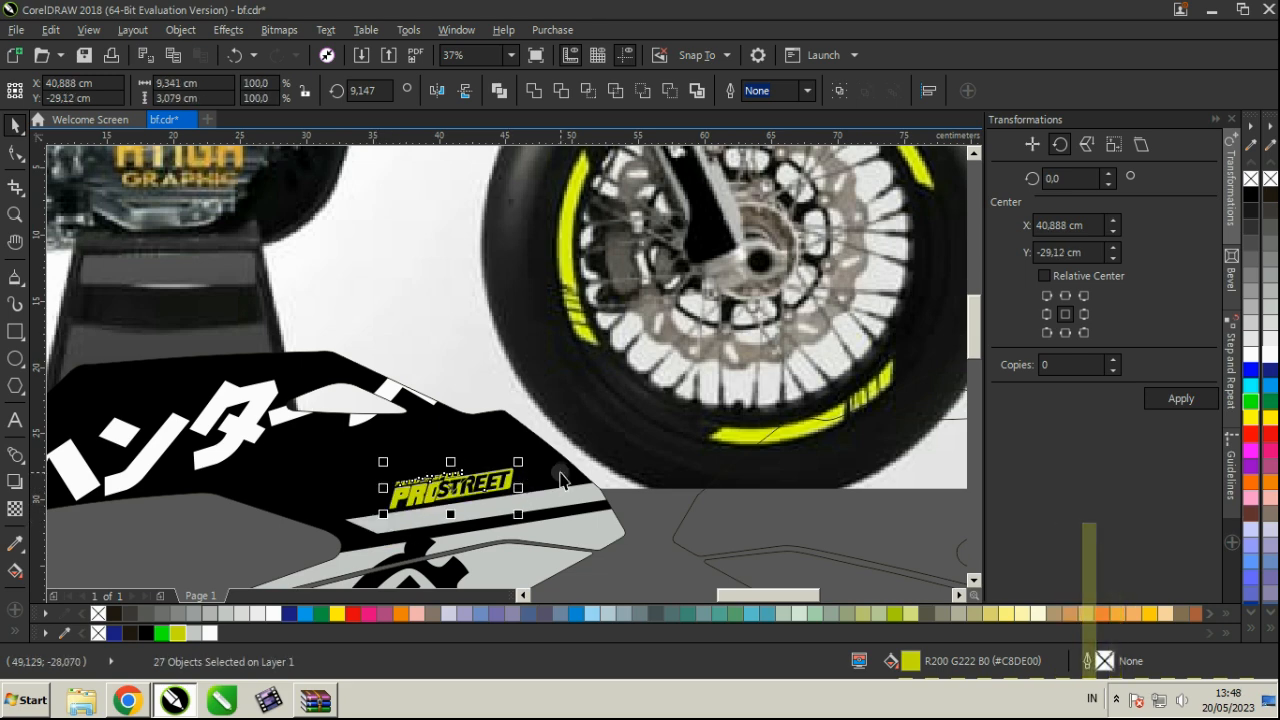
pyautogui.moveTo(524, 461); pyautogui.dragTo(522, 462)
pyautogui.scroll(-3, 541, 485)
pyautogui.click(562, 513)
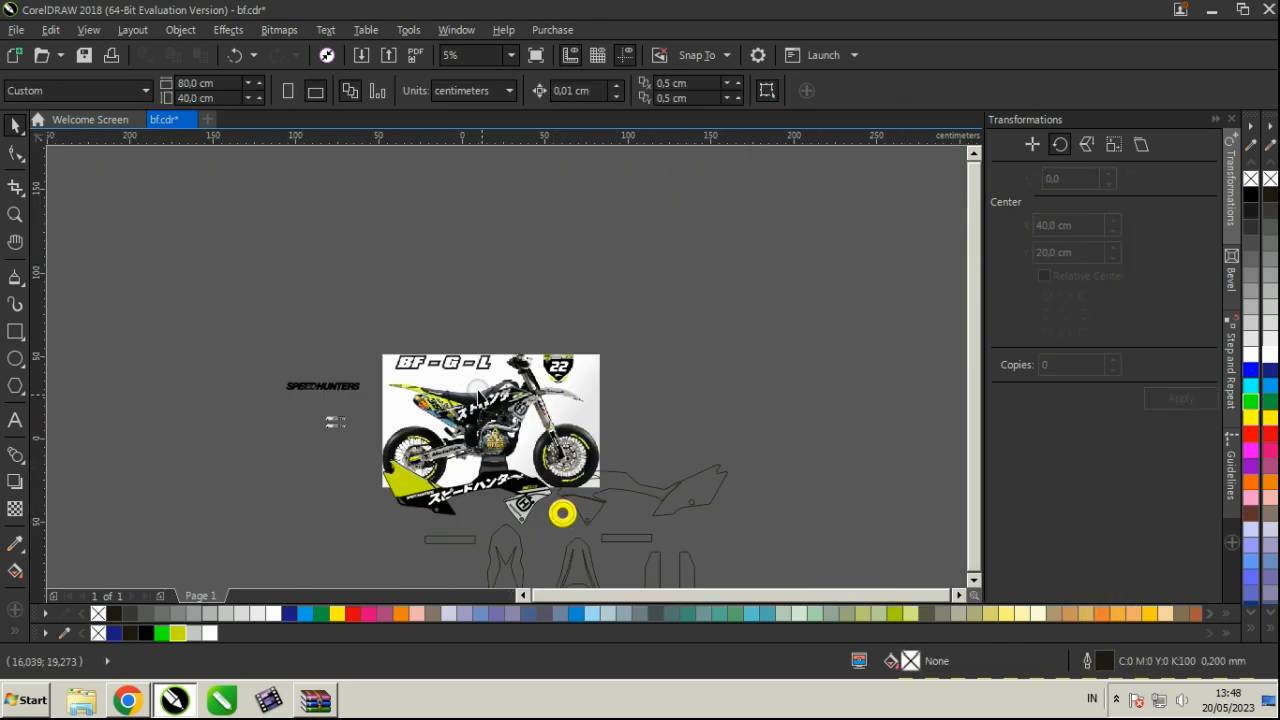
# Step: Examine the reference motorcycle's graphics and compare them with the logos on the decorated fairing
pyautogui.scroll(2, 499, 400)
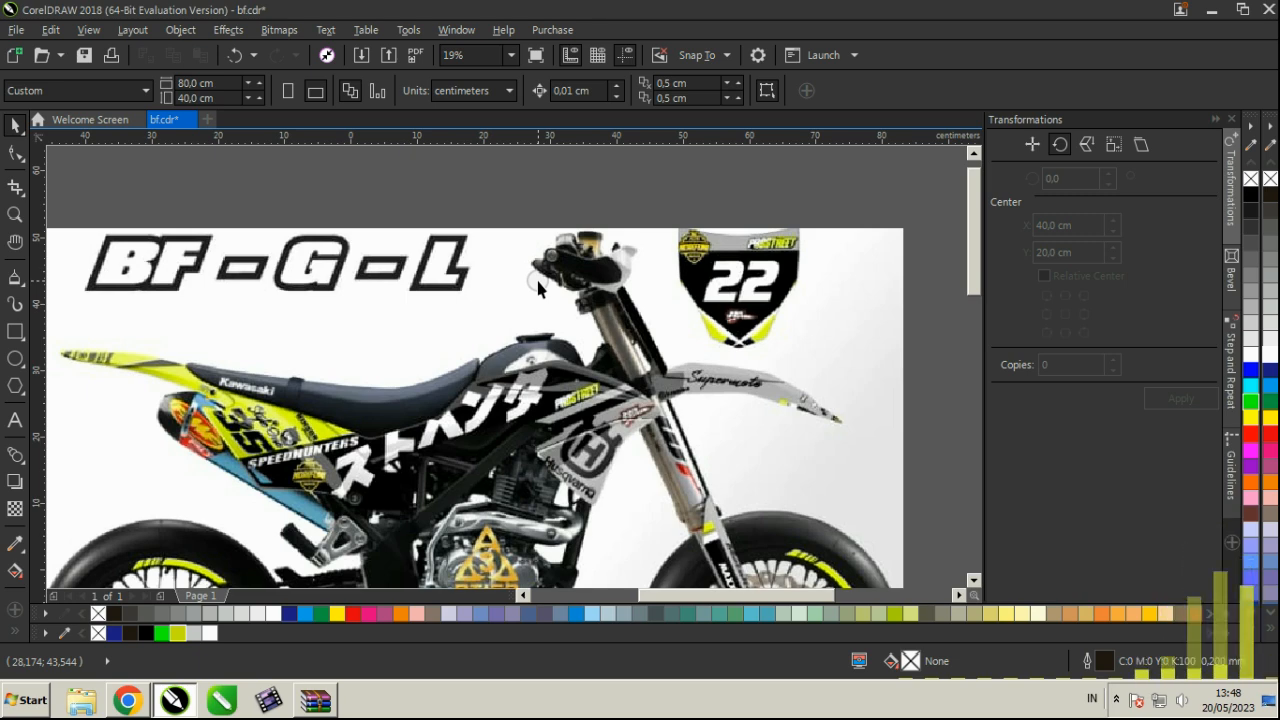
pyautogui.scroll(-4, 537, 288)
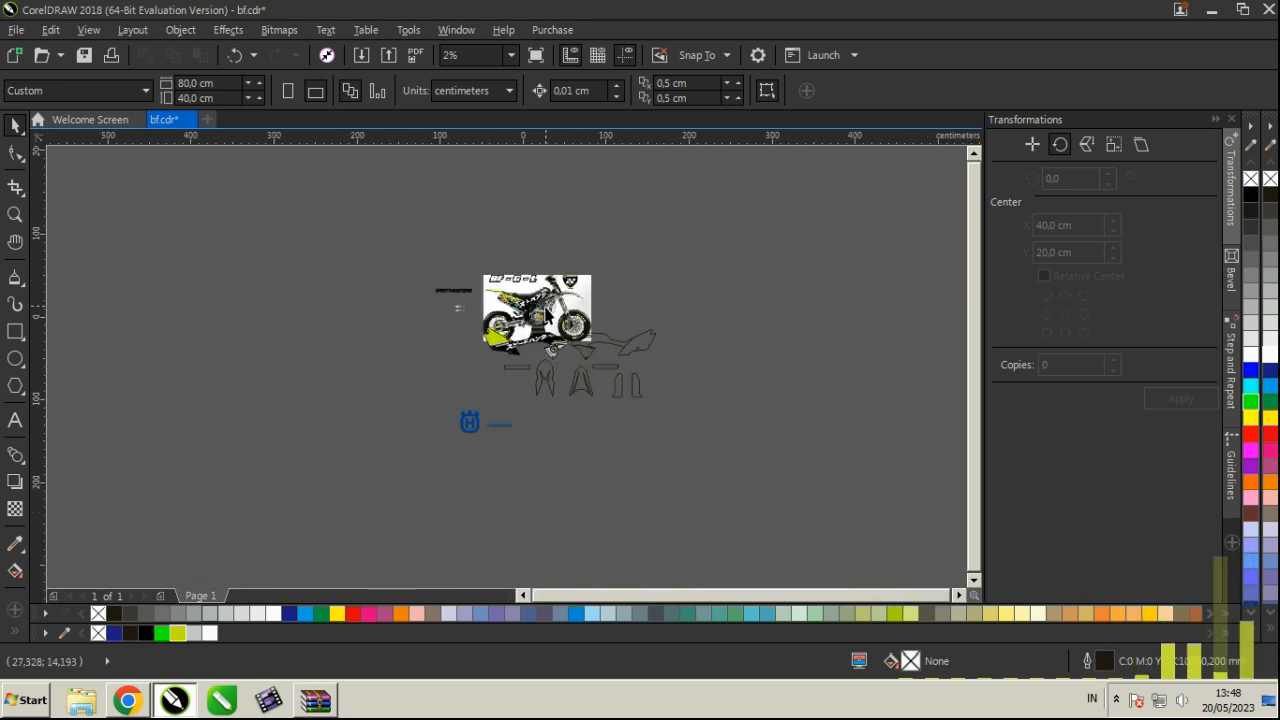
pyautogui.scroll(1, 540, 300)
pyautogui.scroll(3, 498, 240)
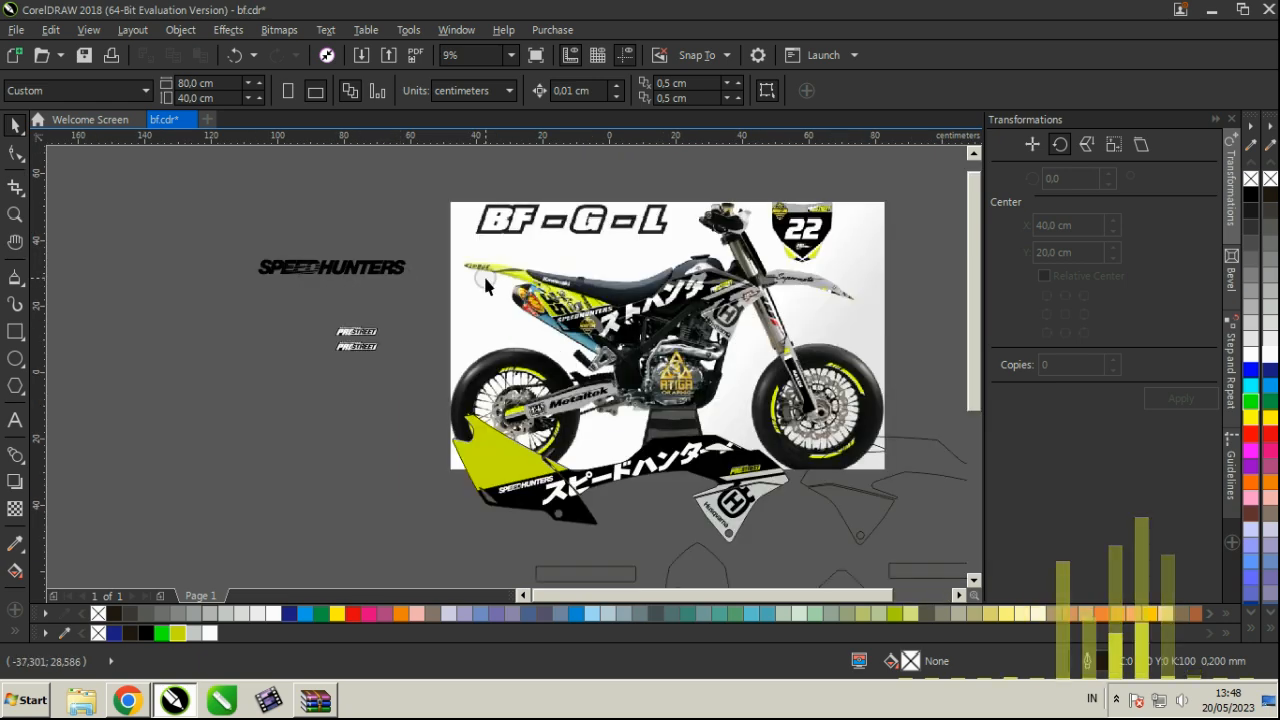
pyautogui.scroll(-2, 508, 253)
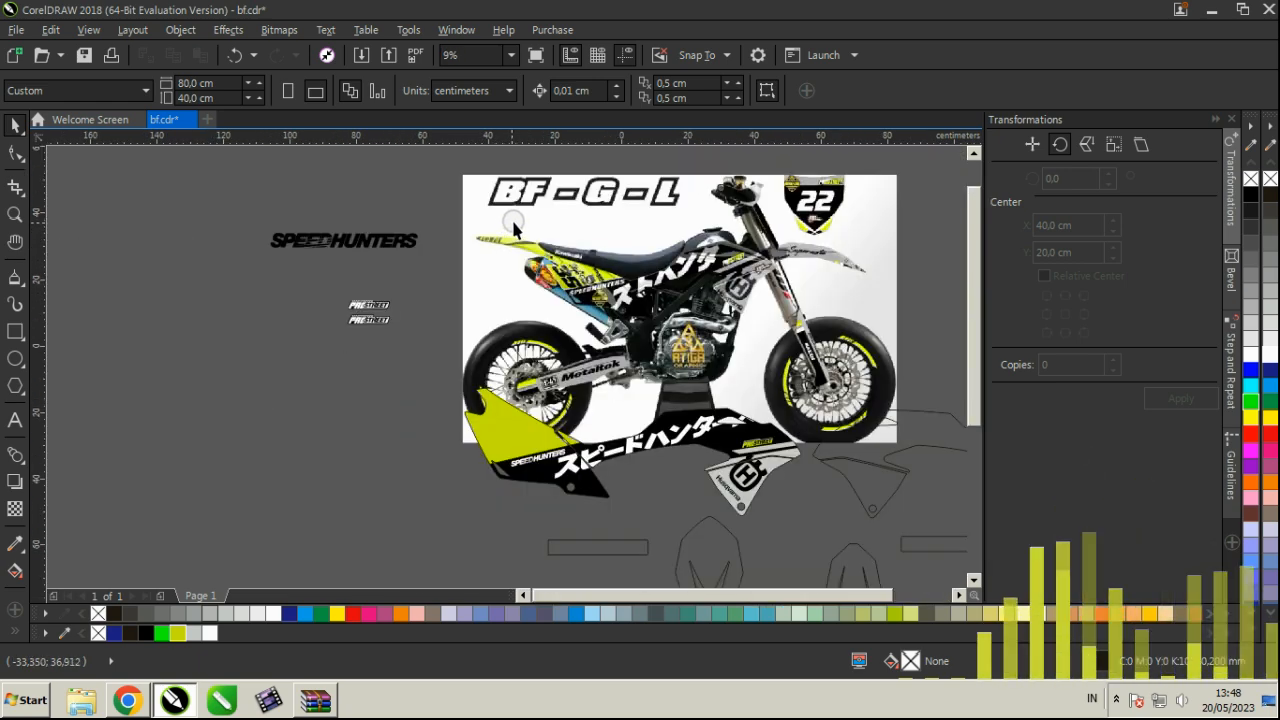
pyautogui.scroll(4, 757, 265)
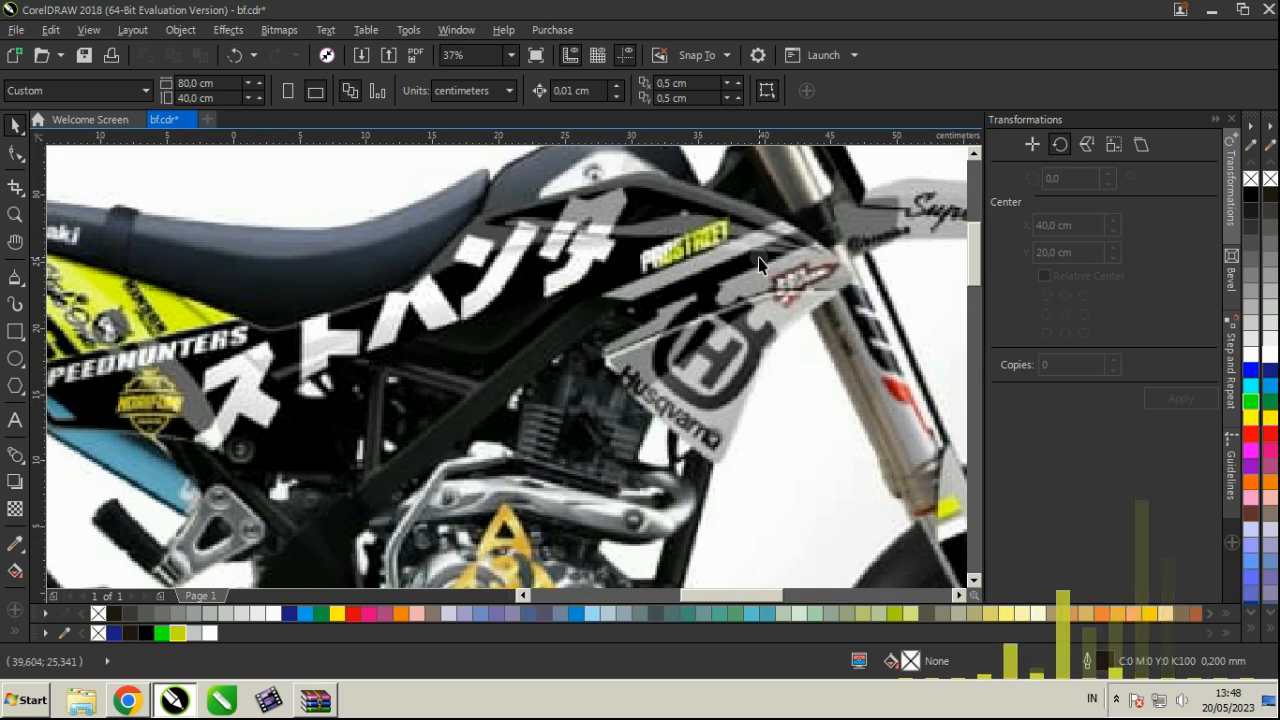
pyautogui.scroll(-1, 693, 370)
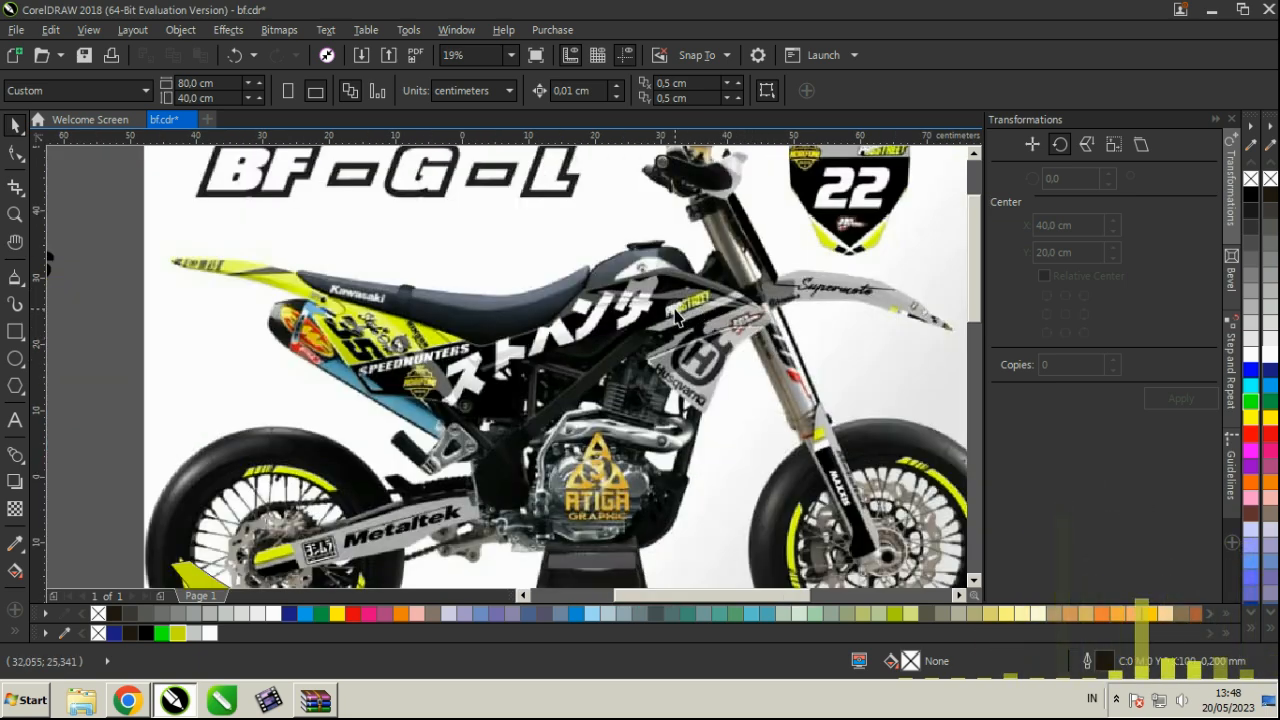
pyautogui.scroll(-3, 678, 318)
# Step: Move the decorated fairing together with all the blank sticker templates to the empty area beside the reference image
pyautogui.scroll(2, 724, 320)
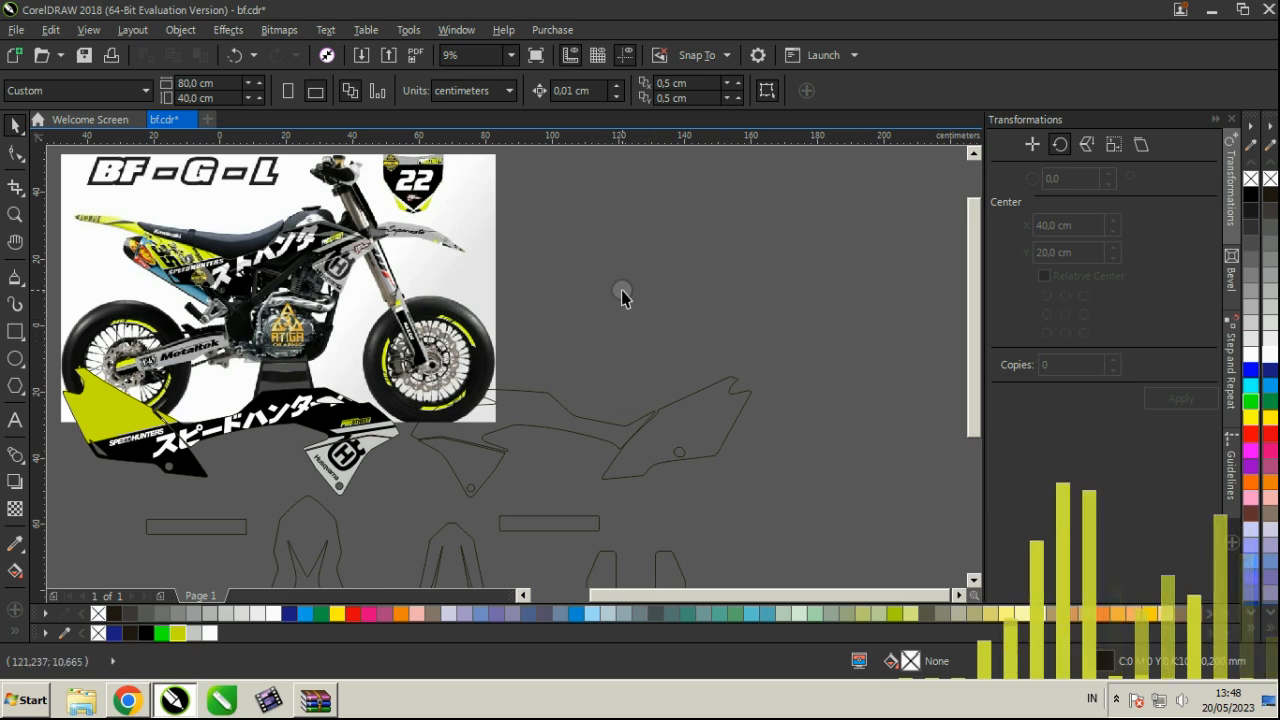
pyautogui.scroll(-1, 622, 300)
pyautogui.scroll(1, 525, 328)
pyautogui.scroll(-1, 528, 330)
pyautogui.moveTo(697, 493); pyautogui.dragTo(621, 292)
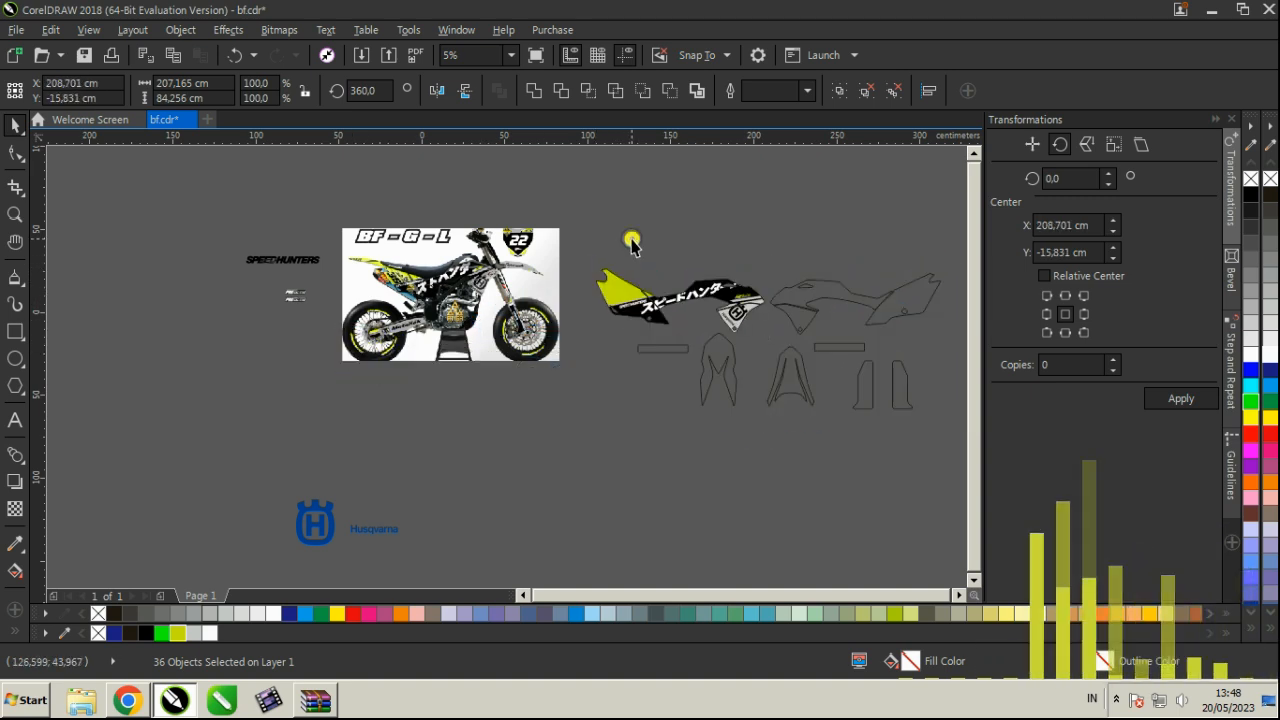
pyautogui.click(631, 243)
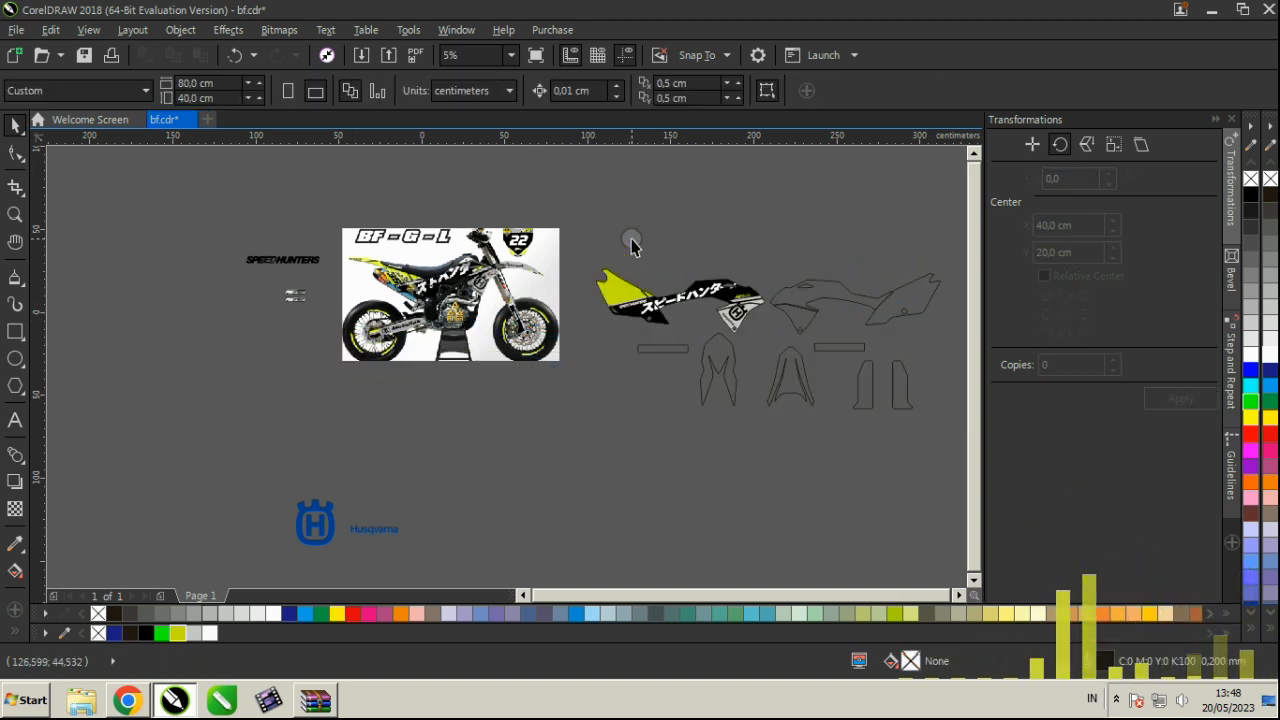
pyautogui.click(1116, 699)
pyautogui.rightClick(1117, 588)
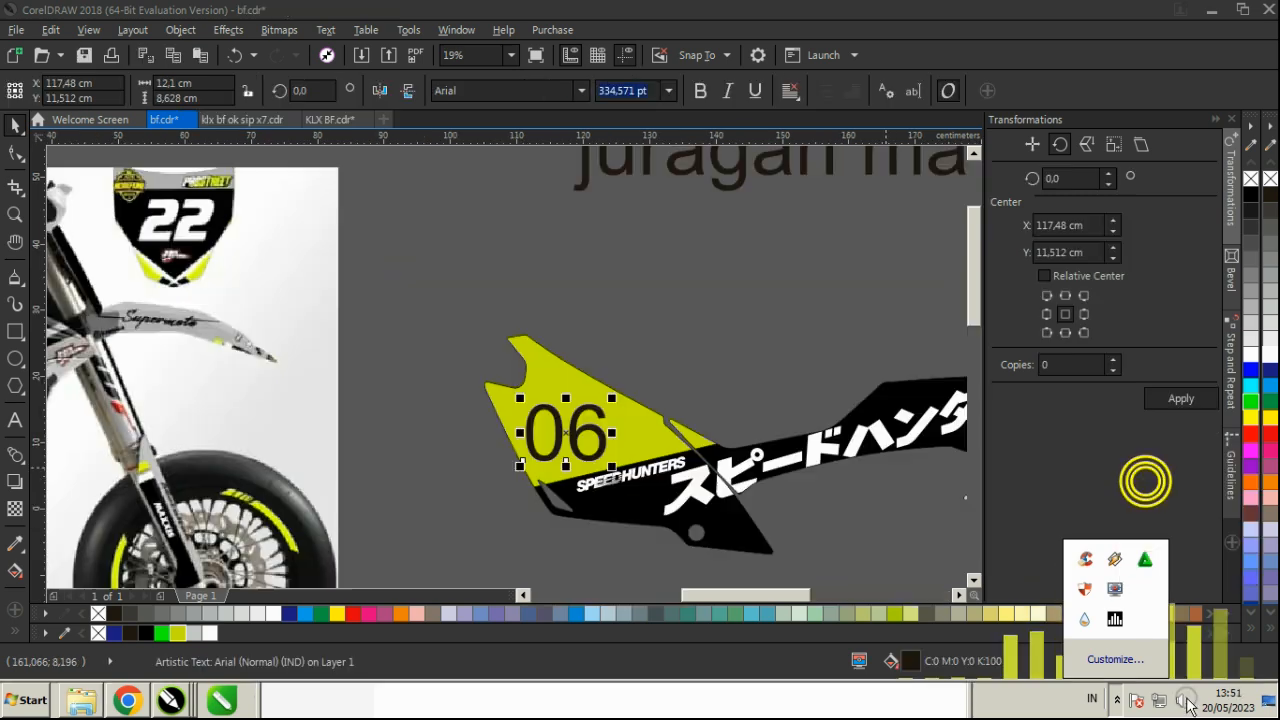
pyautogui.click(1183, 703)
# Step: Set the number 06 on the yellow-green rear area in the Demonized font and tighten its character spacing
pyautogui.click(491, 92)
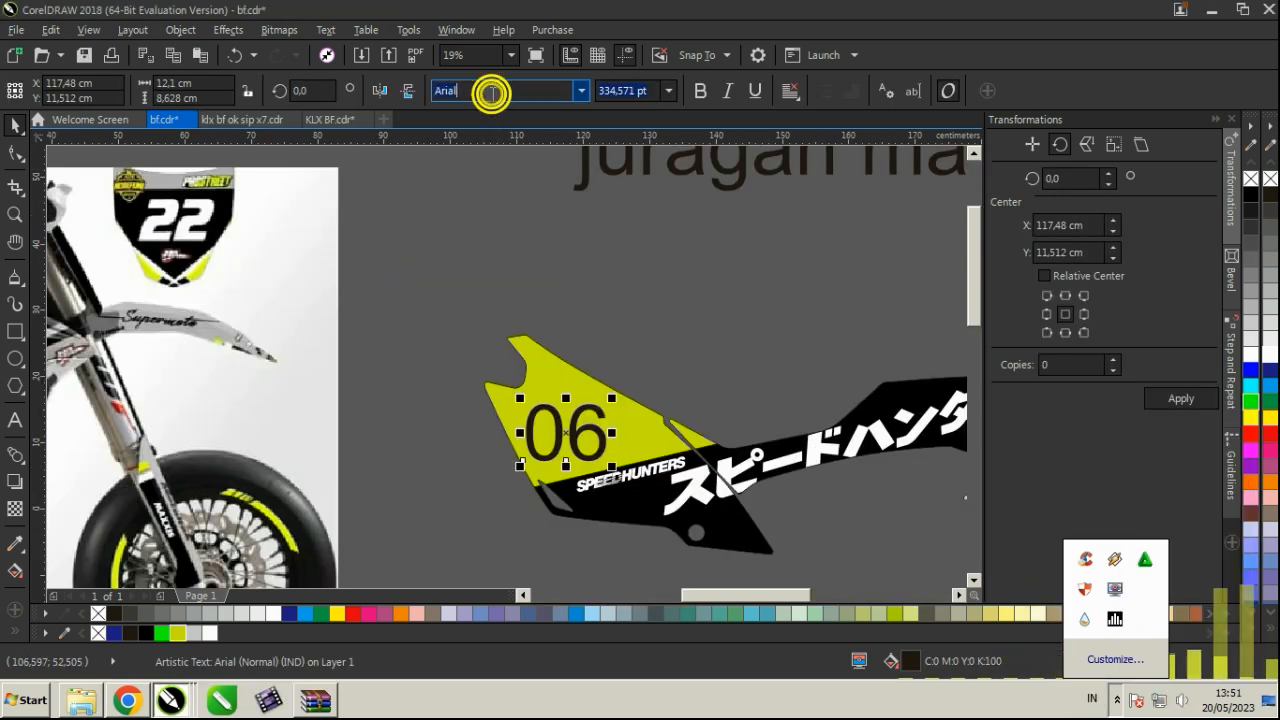
pyautogui.press('Return')
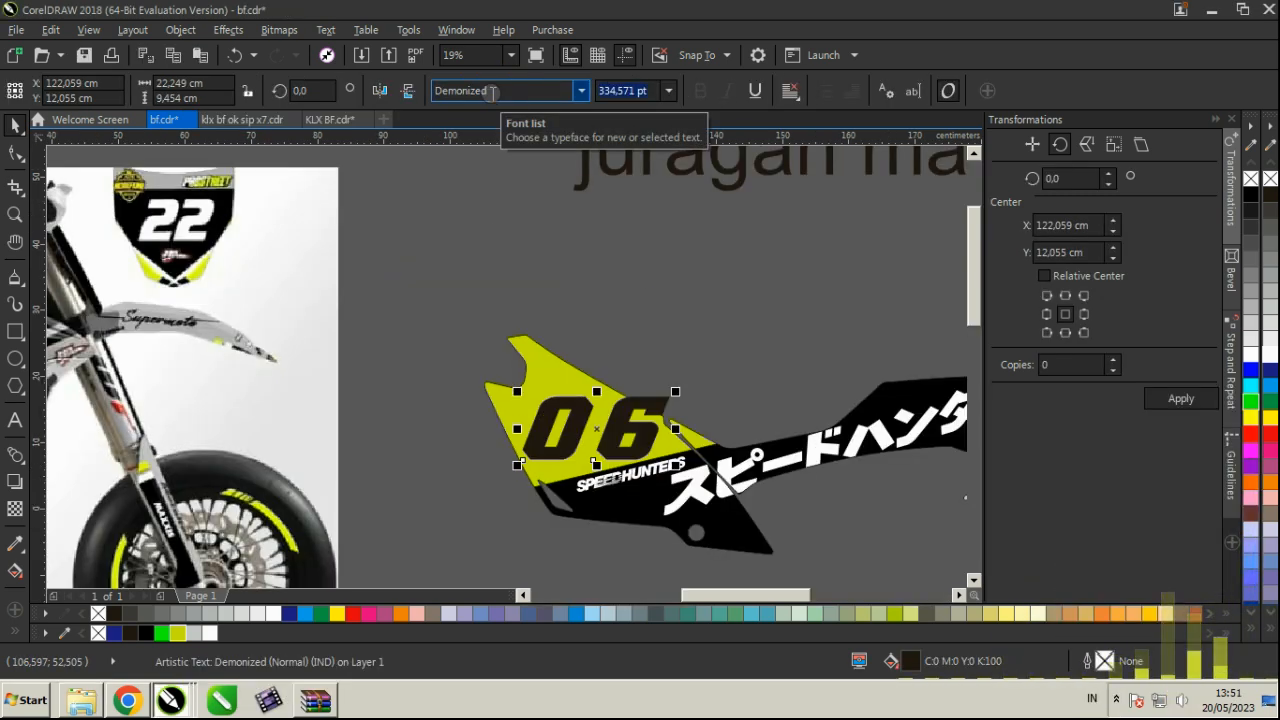
pyautogui.click(16, 155)
pyautogui.scroll(2, 710, 487)
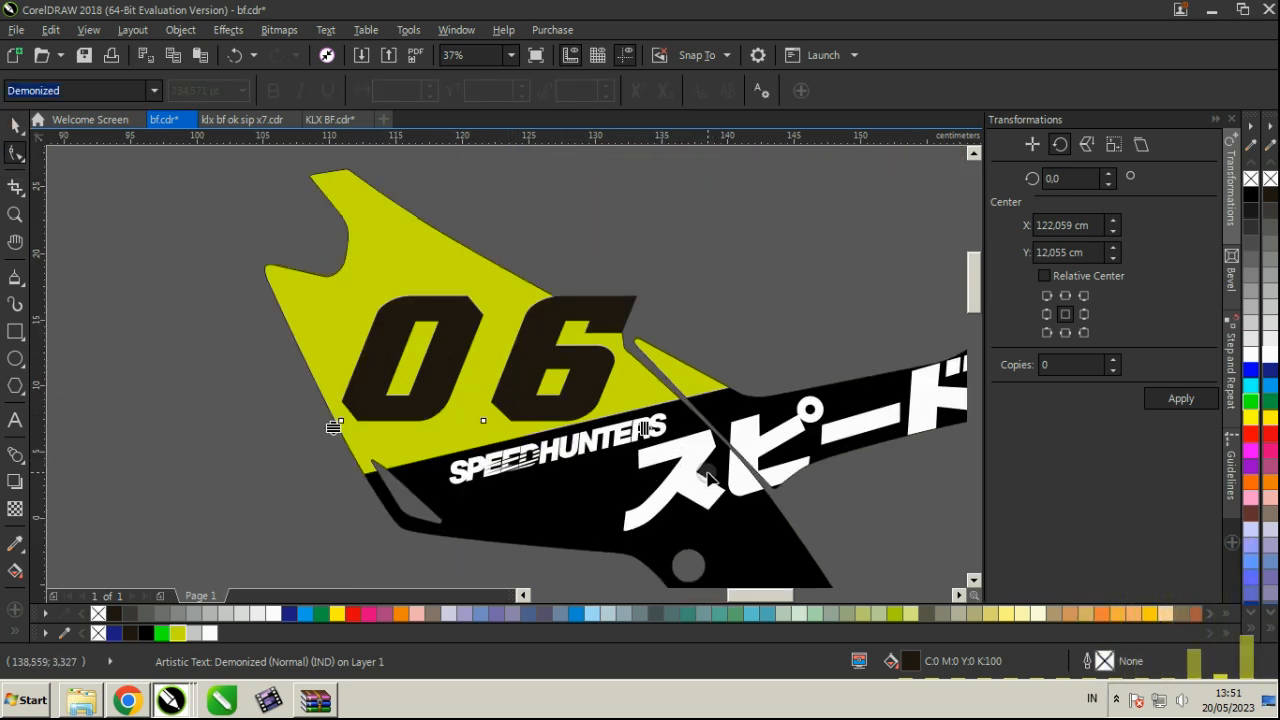
pyautogui.moveTo(650, 428); pyautogui.dragTo(610, 428)
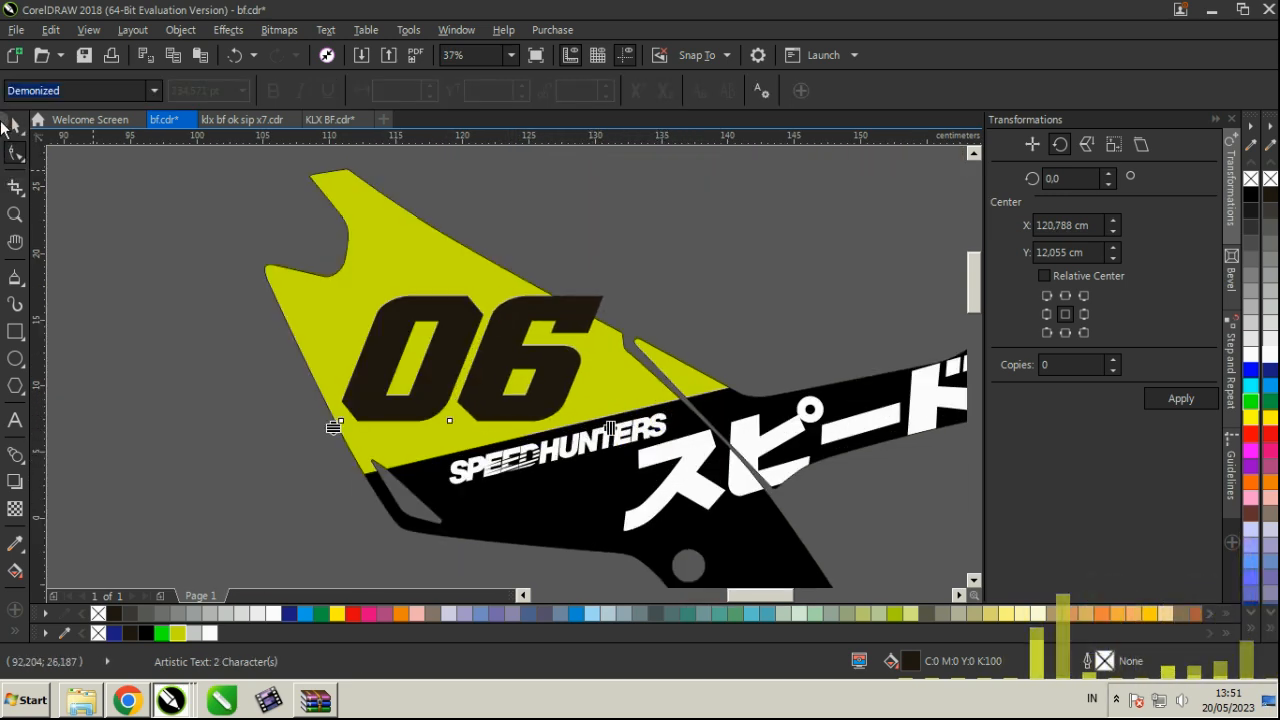
# Step: Scale the number 06 down to about 9.8 x 4.7 cm on the yellow-green area and fill it with black
pyautogui.click(15, 125)
pyautogui.moveTo(613, 287); pyautogui.dragTo(501, 285)
pyautogui.click(1119, 698)
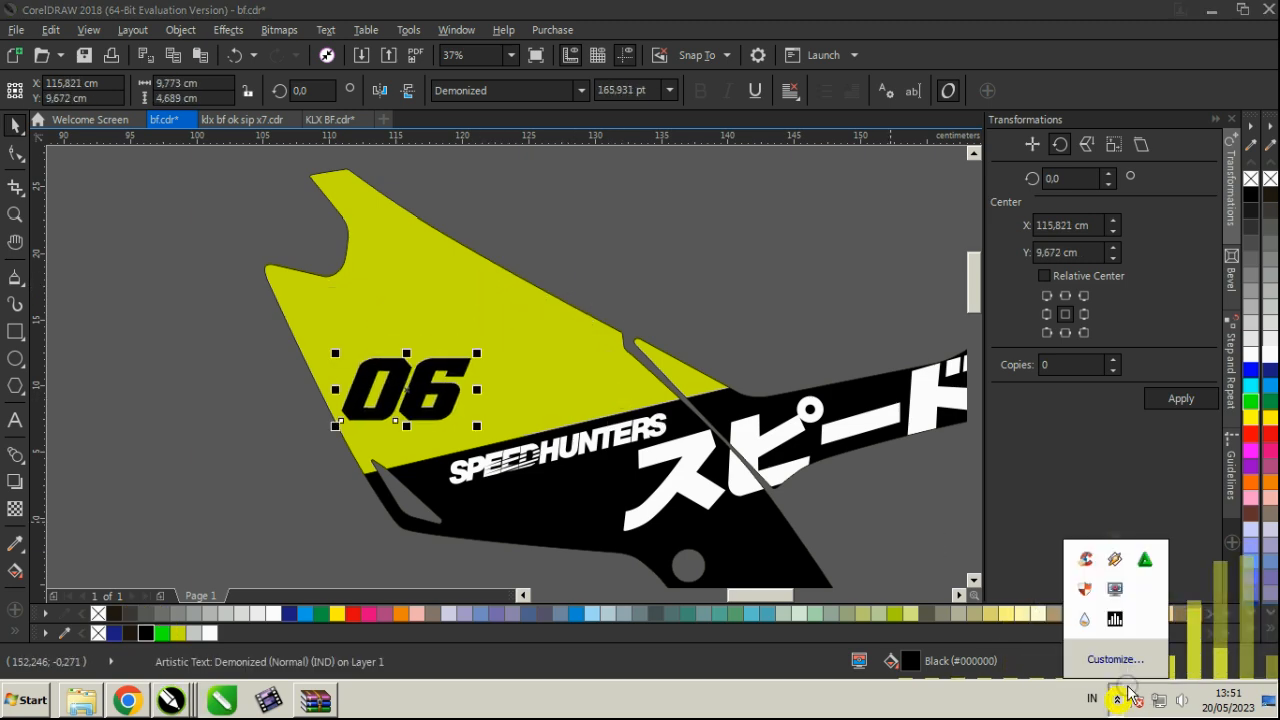